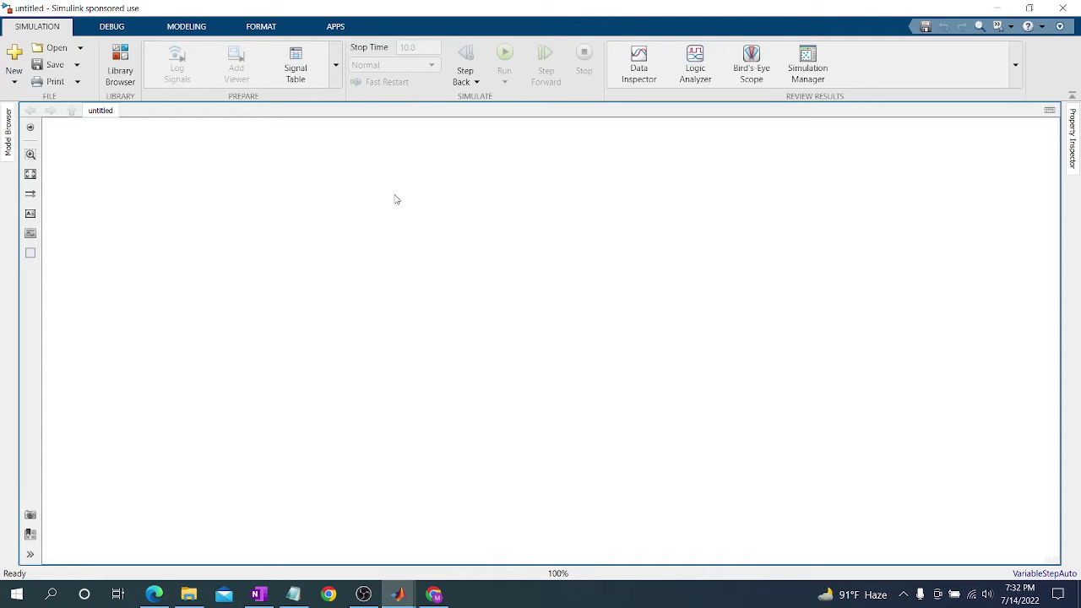
Search 'npn' on the empty canvas and insert an NPN Bipolar Transistor block.
double_click(394, 199)
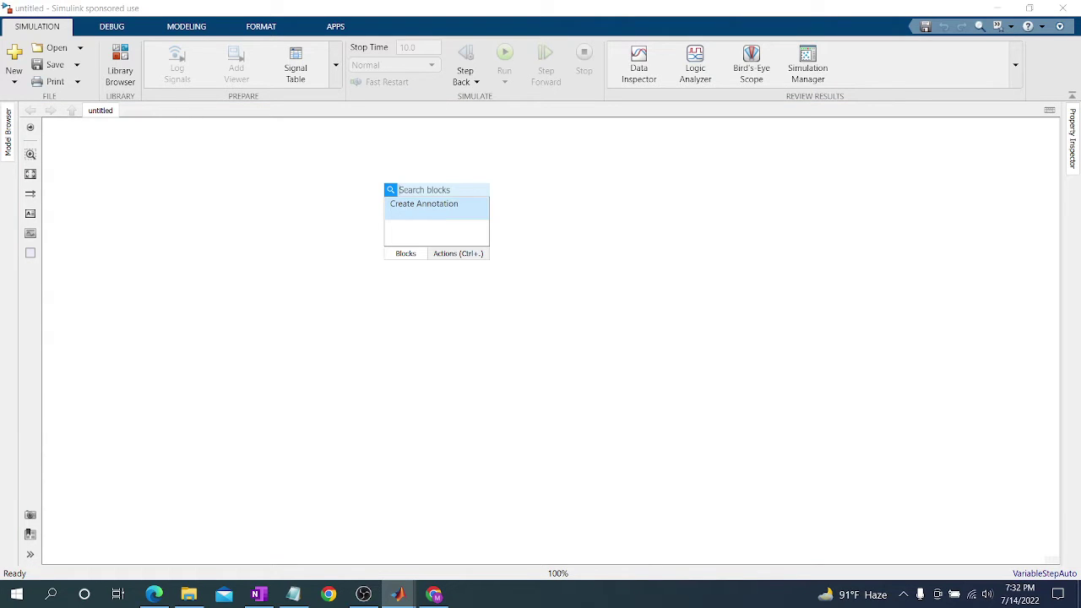
type("npn")
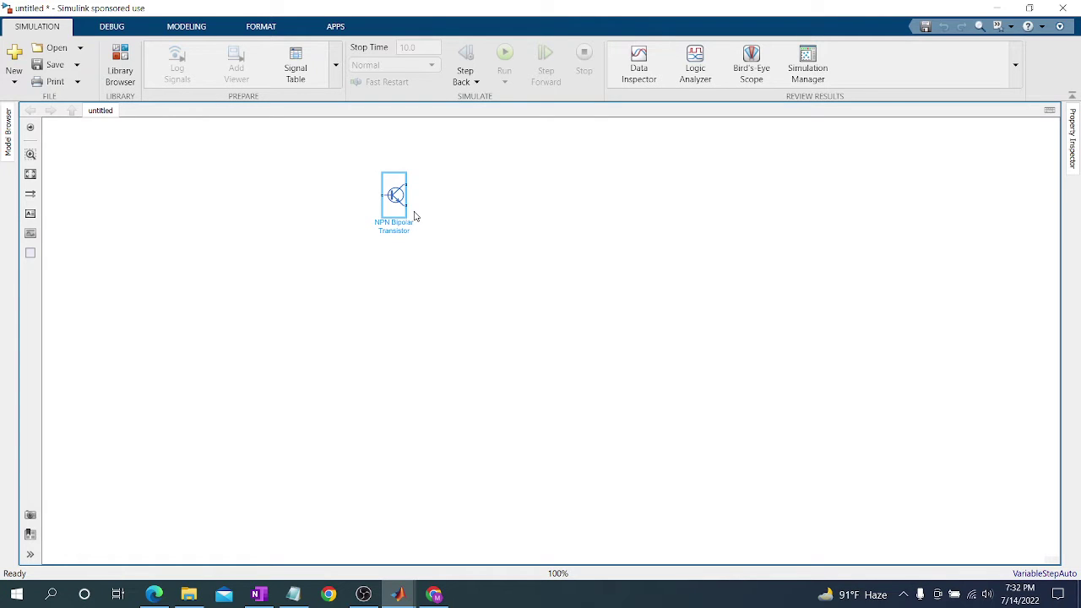
Center the first transistor and add another NPN Bipolar Transistor from Simscape Electrical Semiconductors & Converters.
left_click_drag(414, 217, 537, 320)
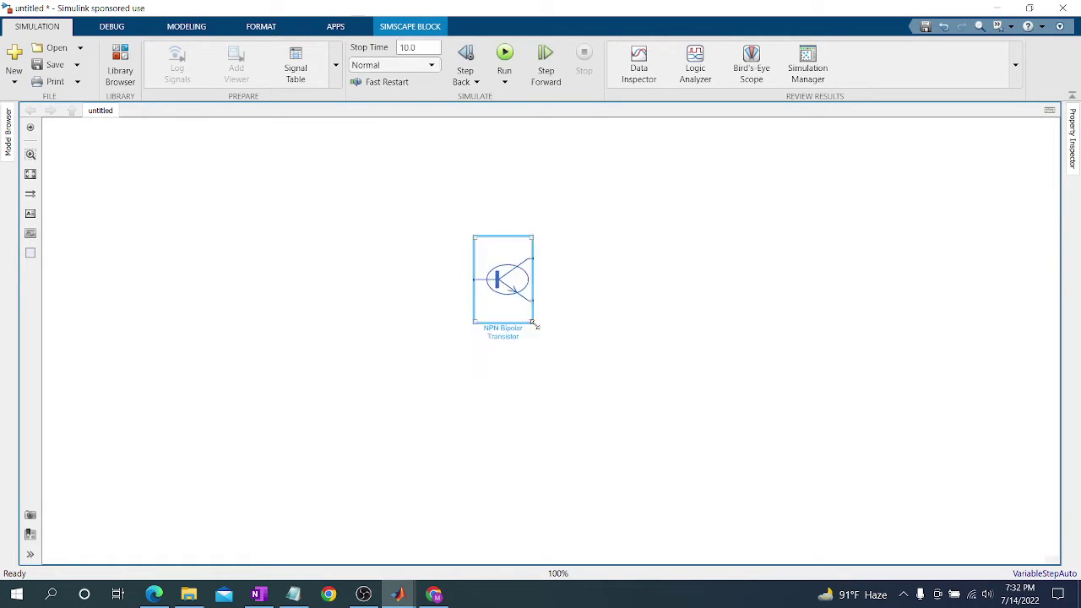
left_click(119, 63)
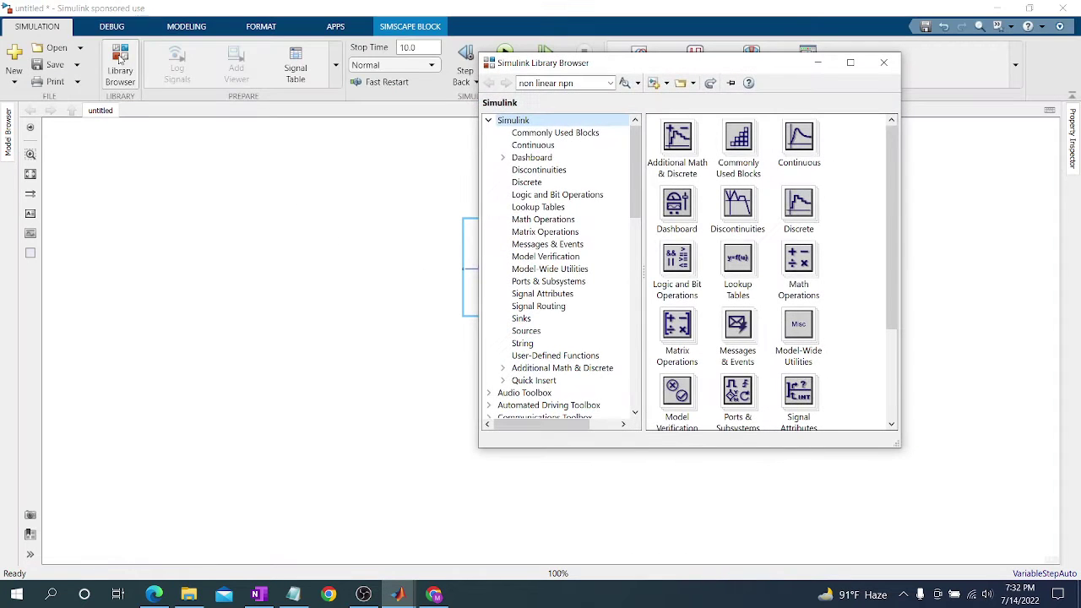
scroll(596, 251, "down", 18)
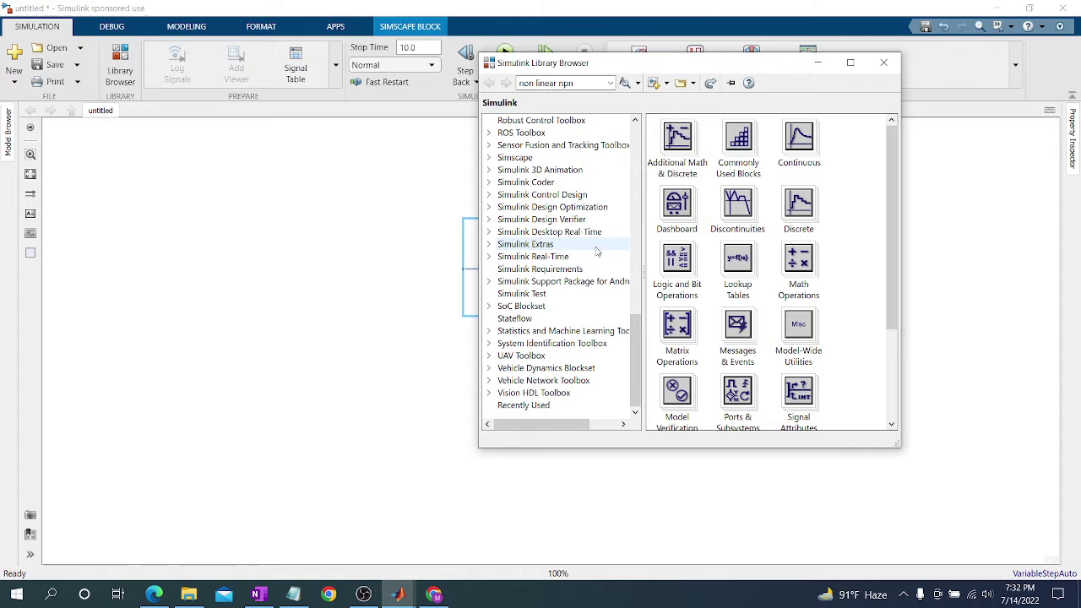
left_click(489, 158)
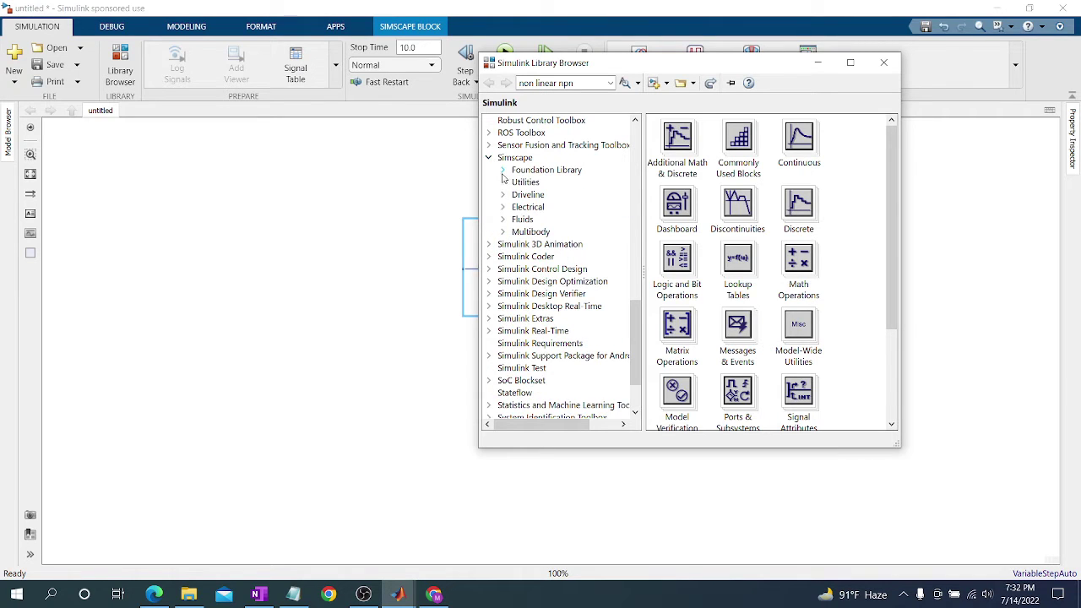
left_click(503, 208)
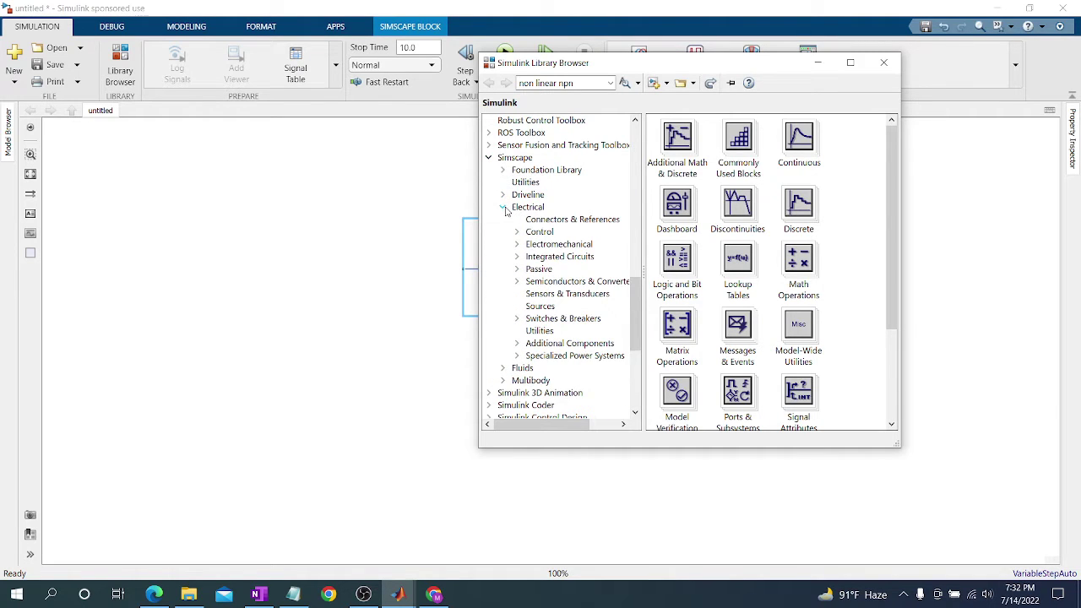
left_click(553, 283)
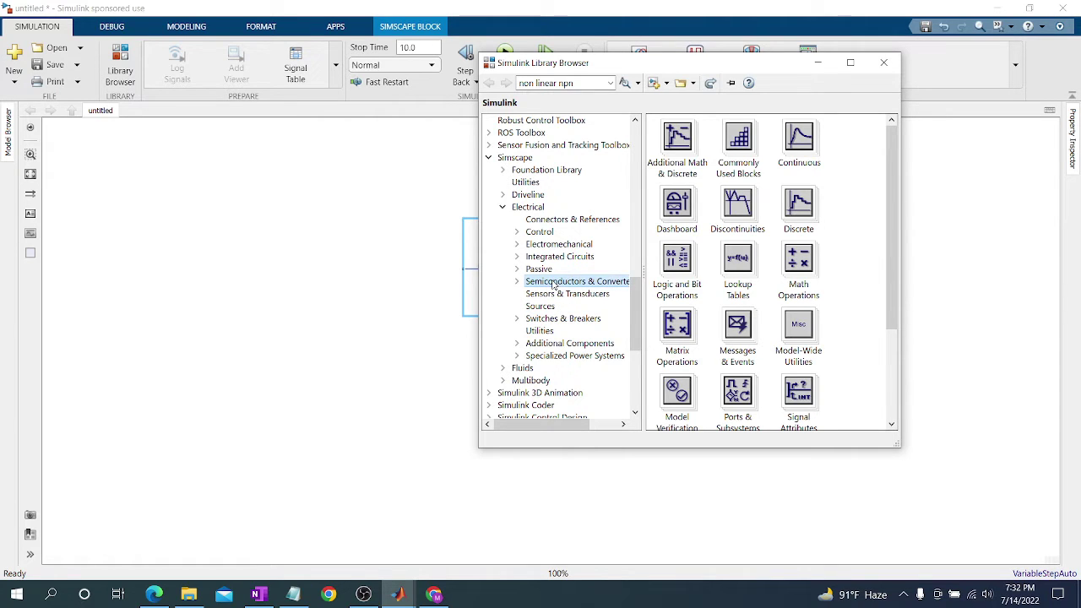
scroll(770, 272, "down", 3)
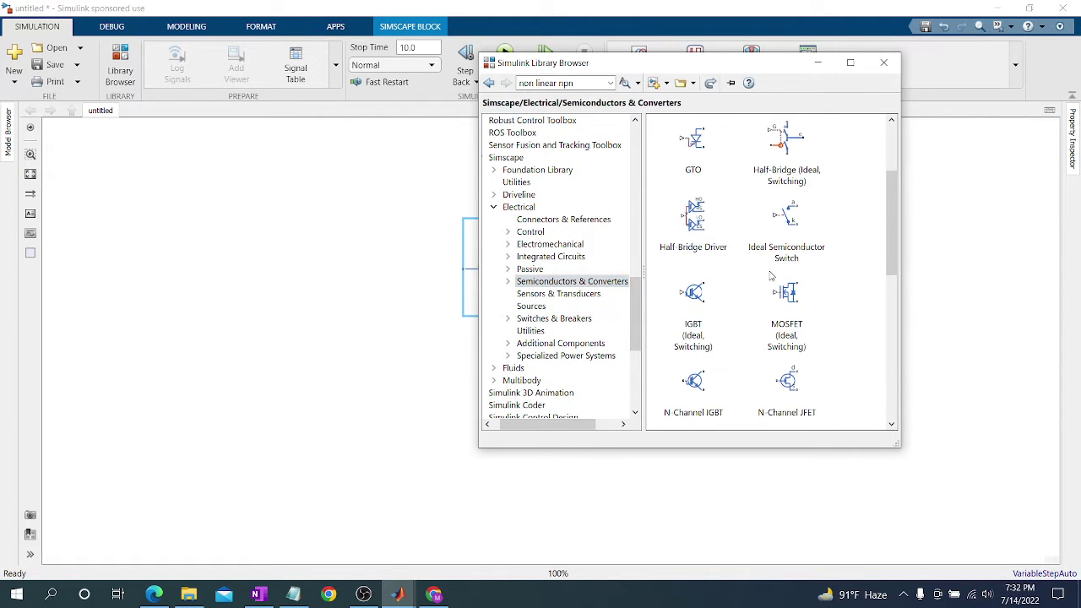
scroll(770, 275, "down", 2)
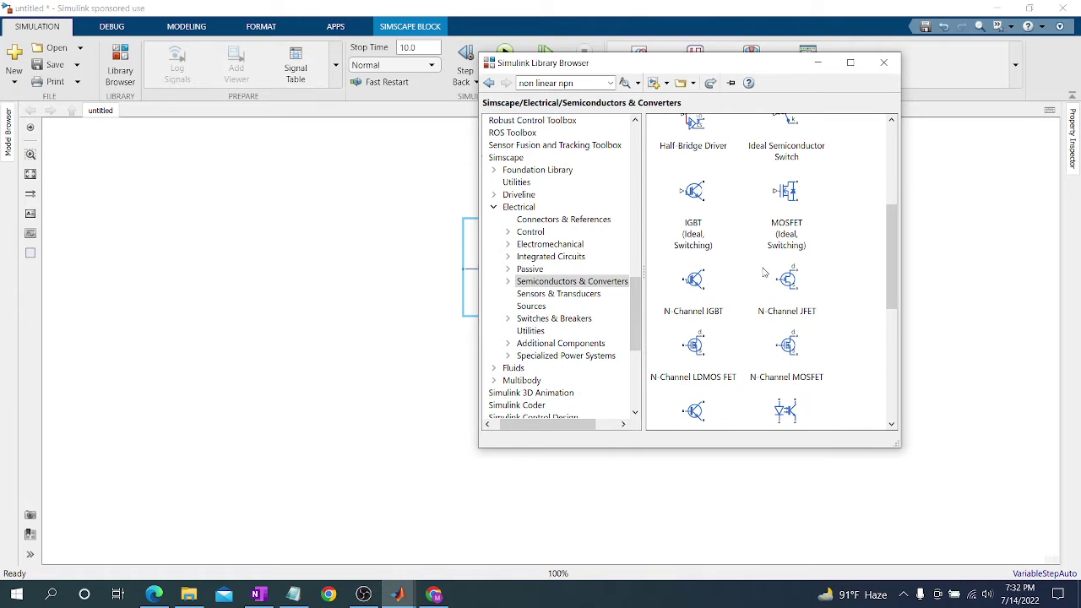
scroll(764, 271, "up", 5)
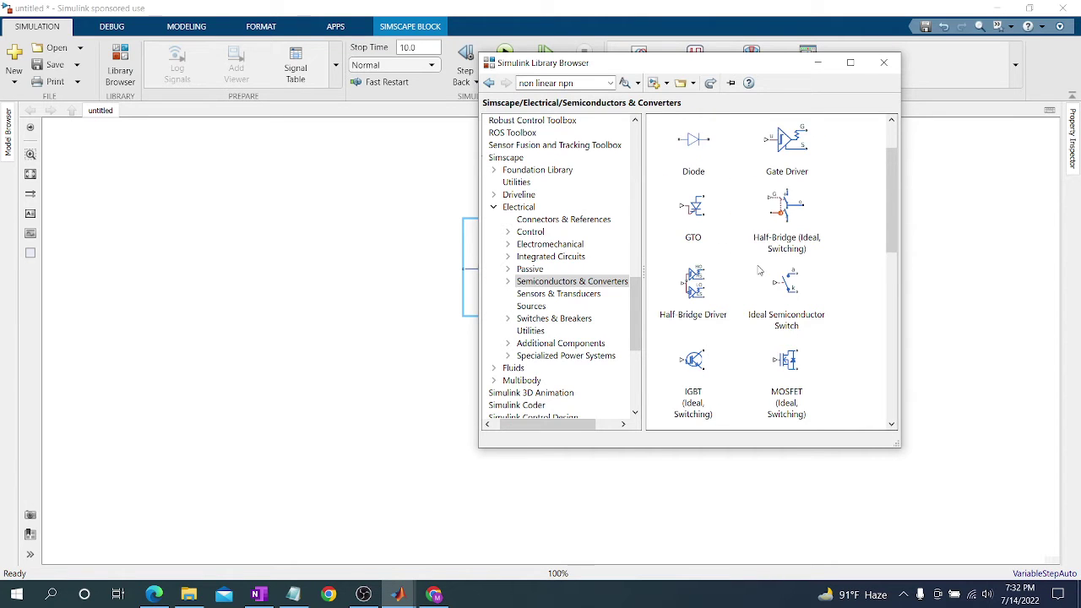
scroll(758, 270, "down", 3)
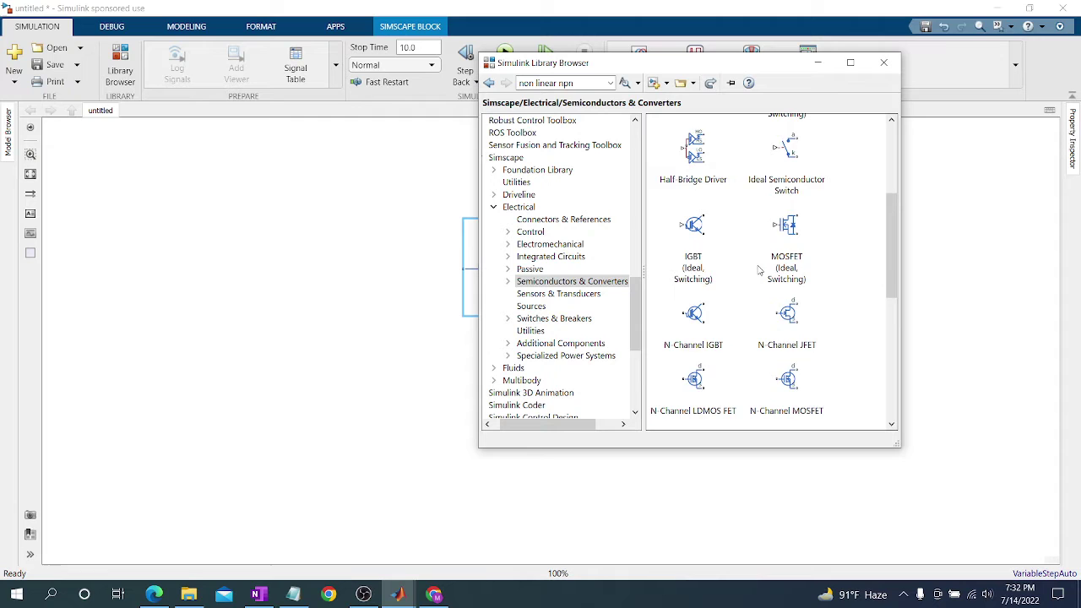
scroll(759, 270, "down", 3)
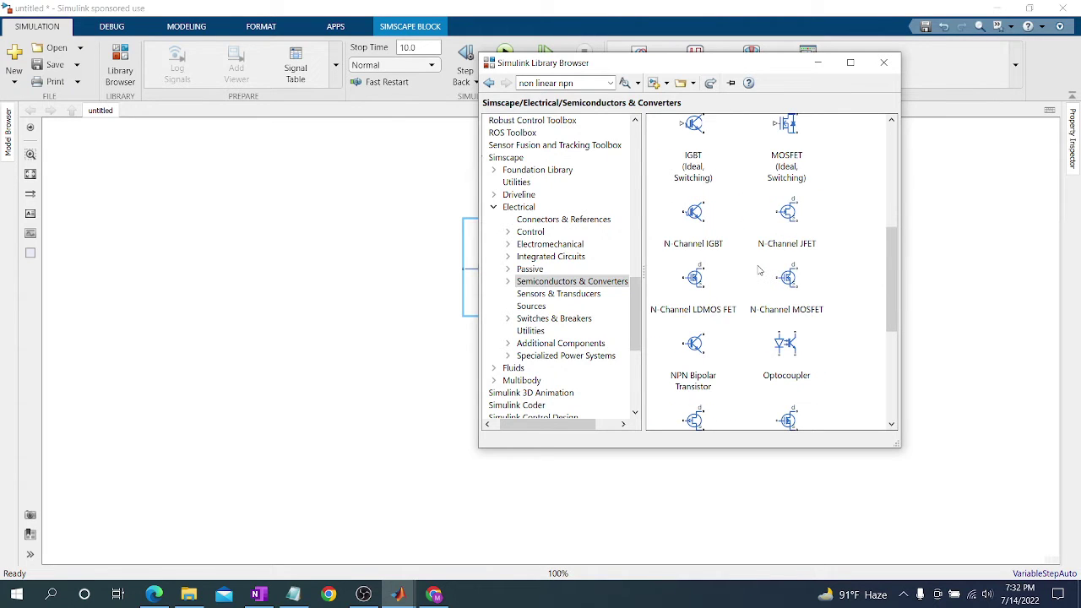
left_click(699, 362)
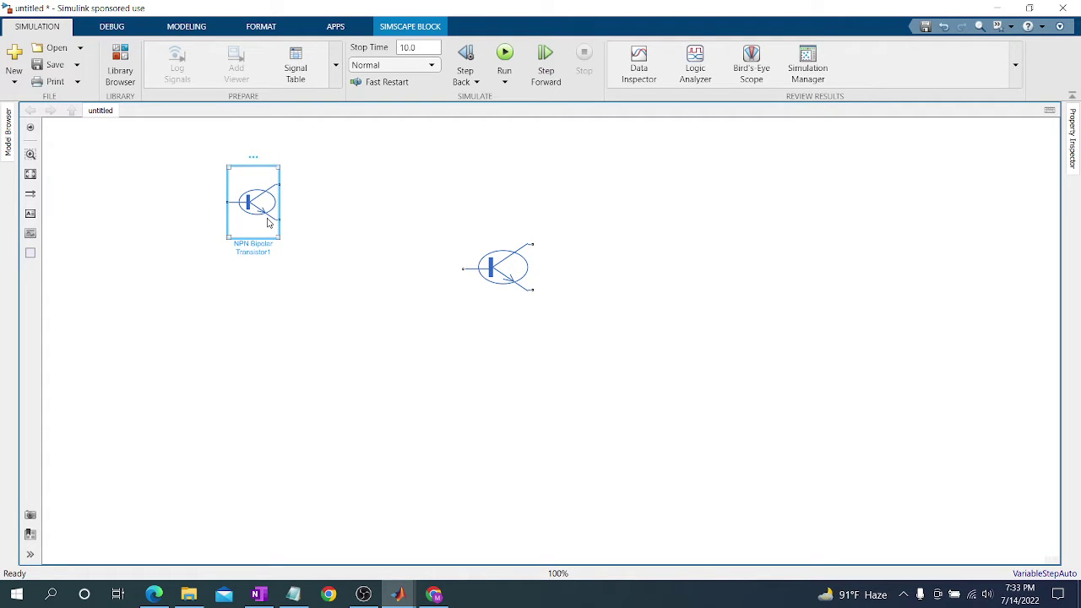
Delete the extra transistor and place a Foundation Library Resistor left of the remaining one.
key("Delete")
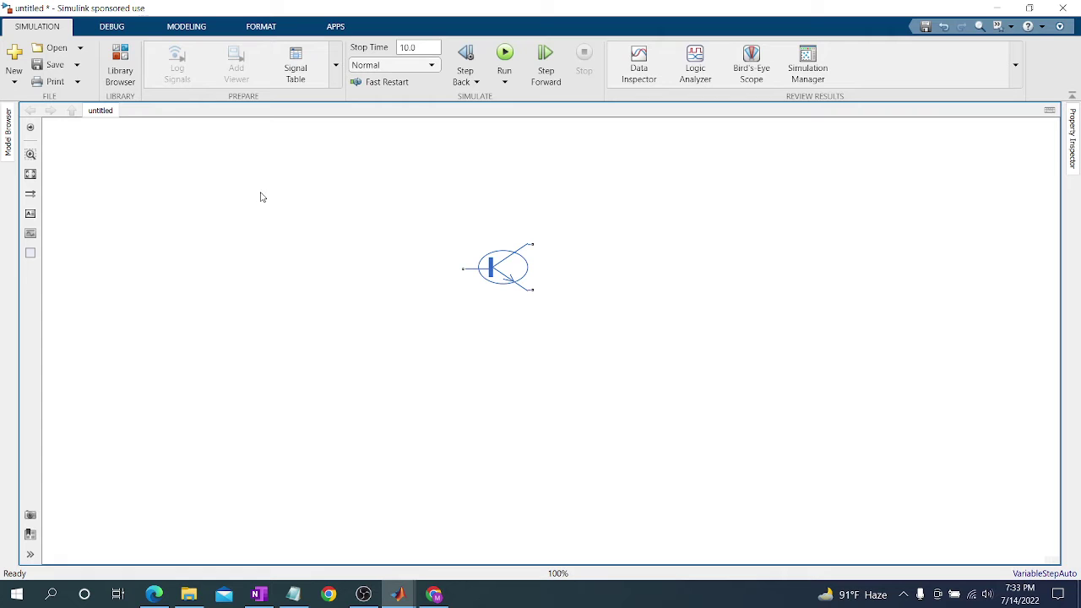
left_click(120, 67)
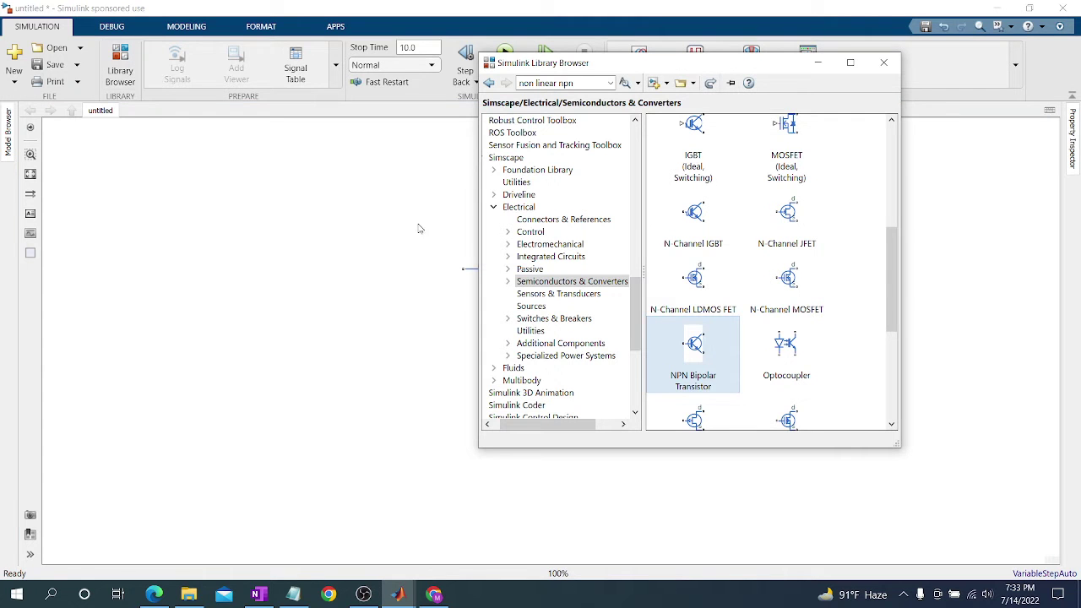
left_click(494, 208)
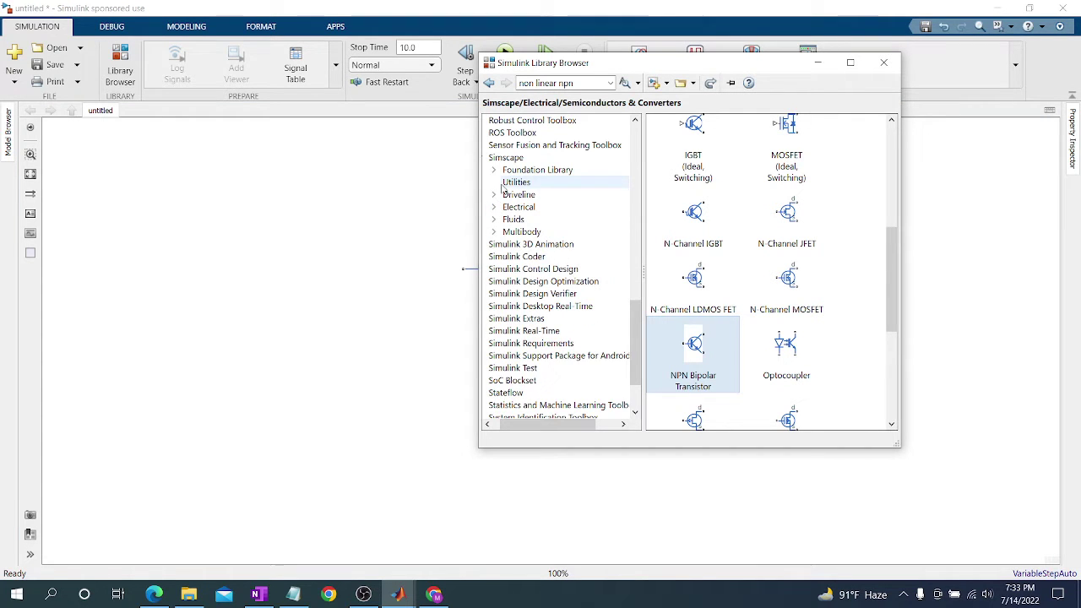
left_click(496, 170)
left_click(508, 182)
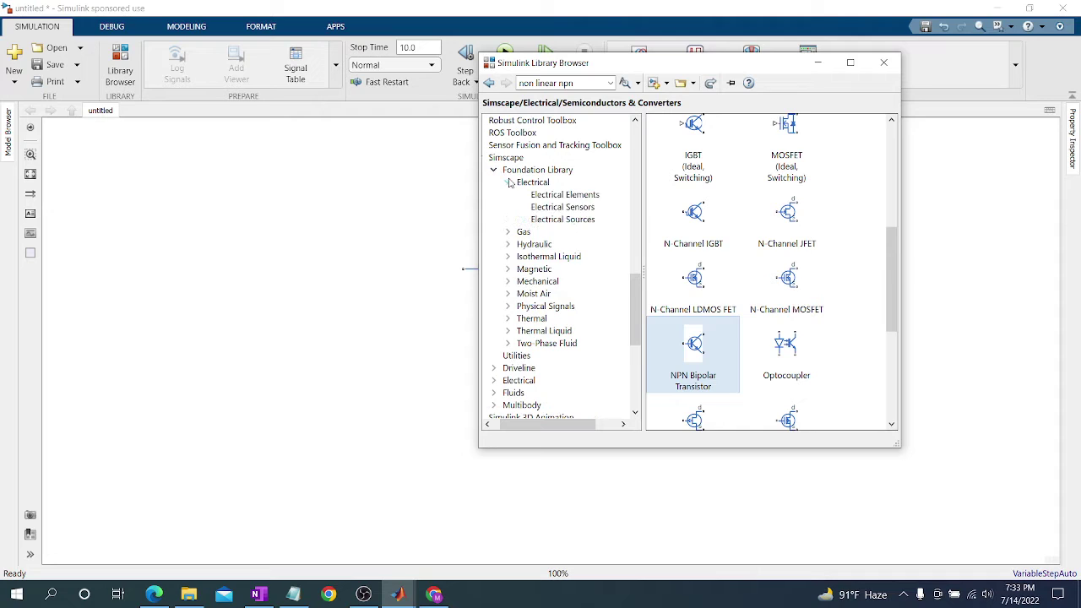
left_click(565, 195)
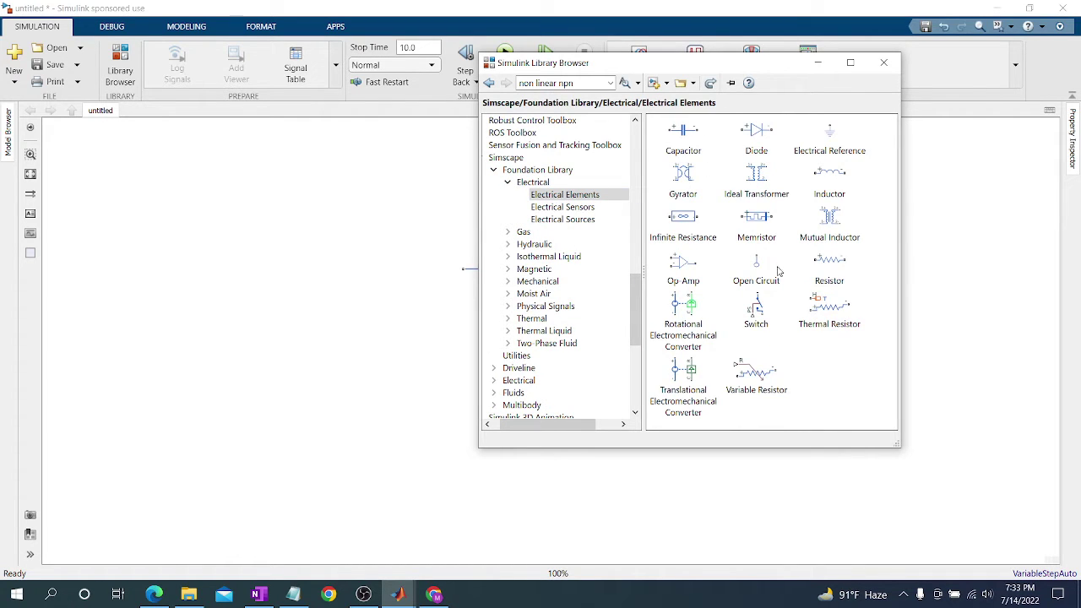
left_click_drag(836, 279, 301, 265)
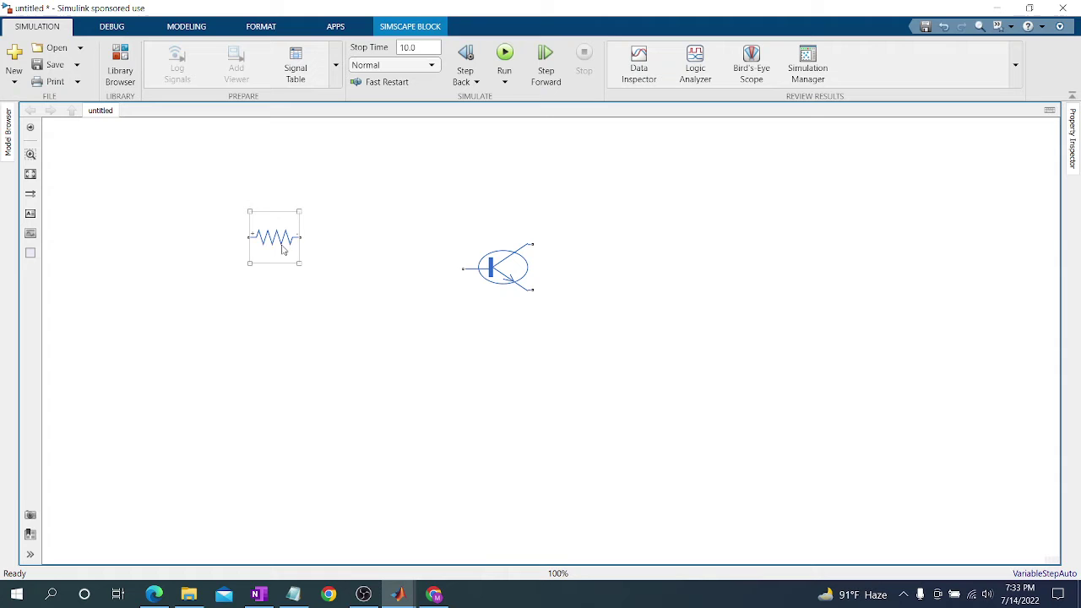
Copy the Resistor and paste three more around the transistor, making four resistors.
right_click(281, 242)
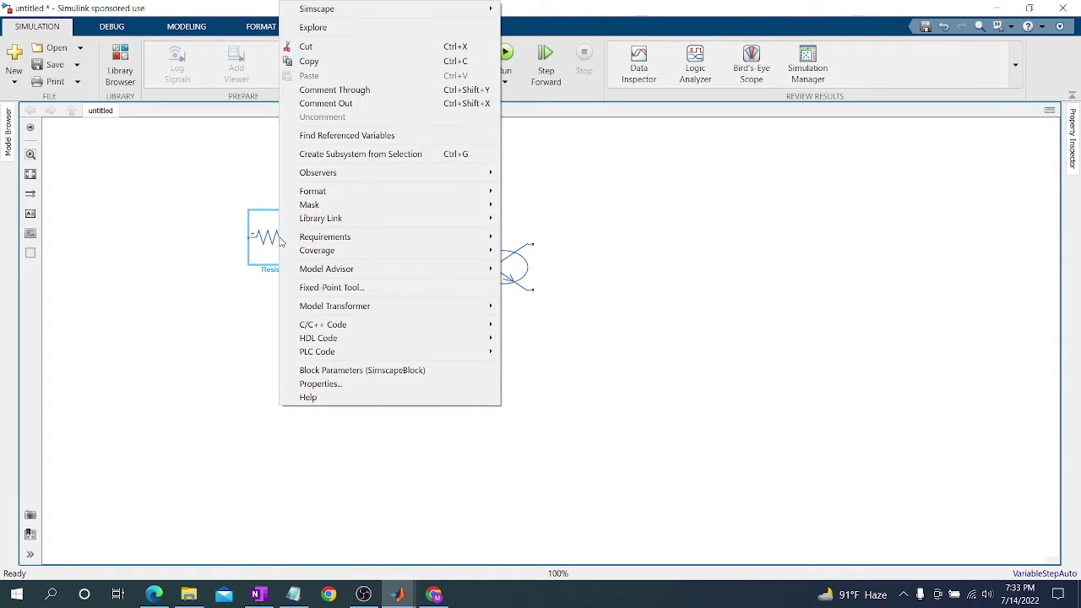
left_click(309, 61)
left_click_drag(280, 251, 301, 367)
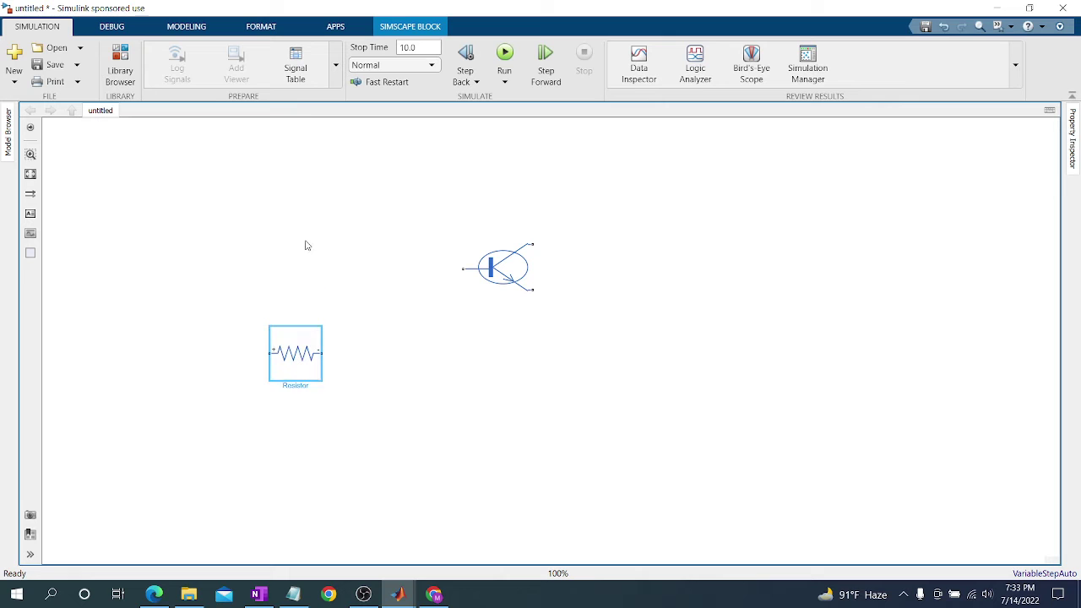
right_click(285, 183)
left_click(306, 244)
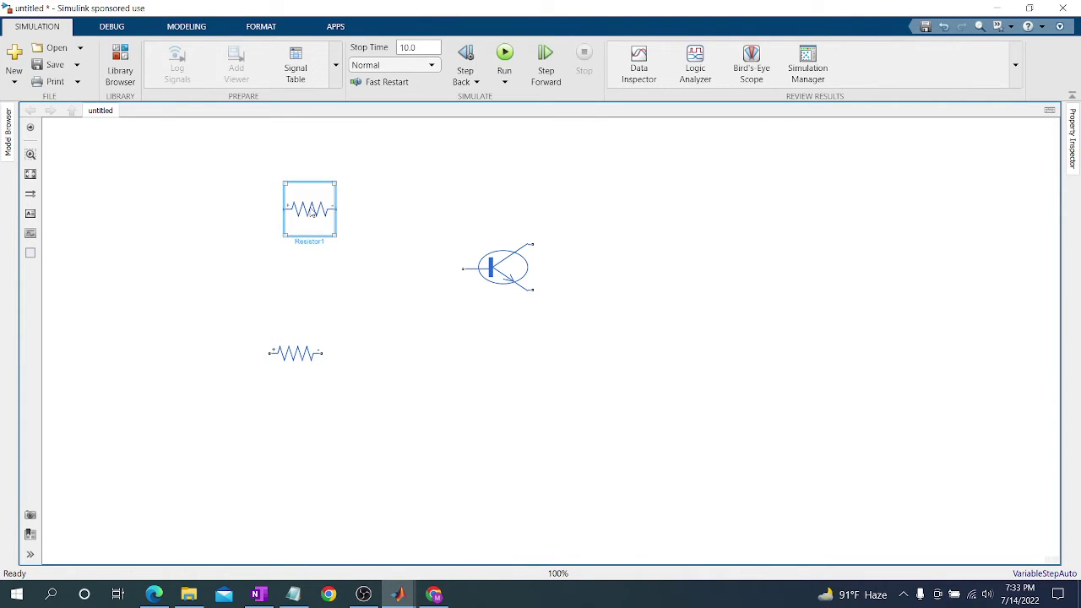
right_click(533, 190)
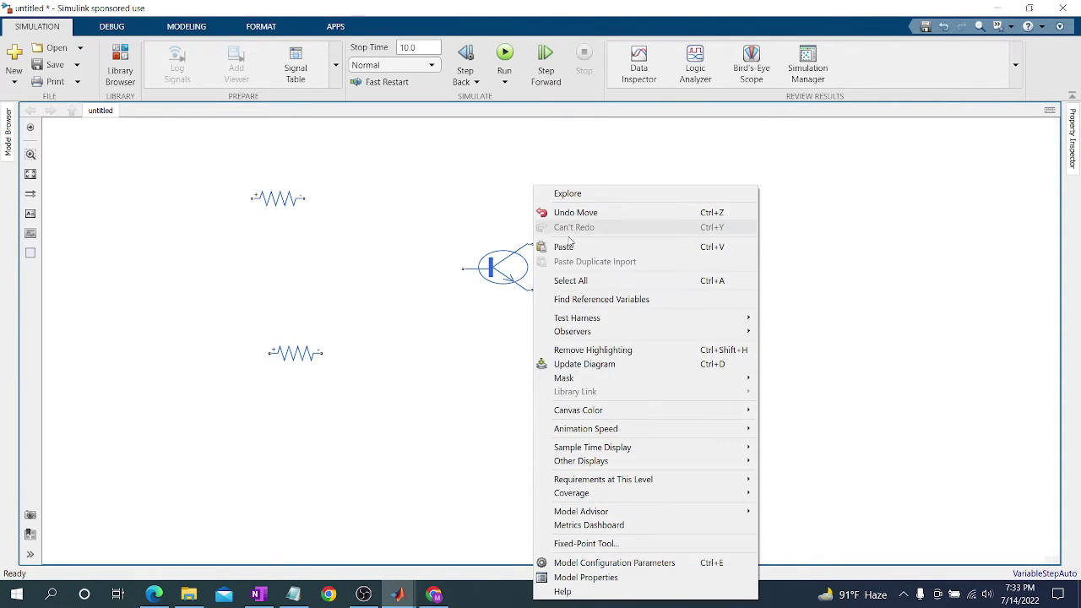
left_click(565, 246)
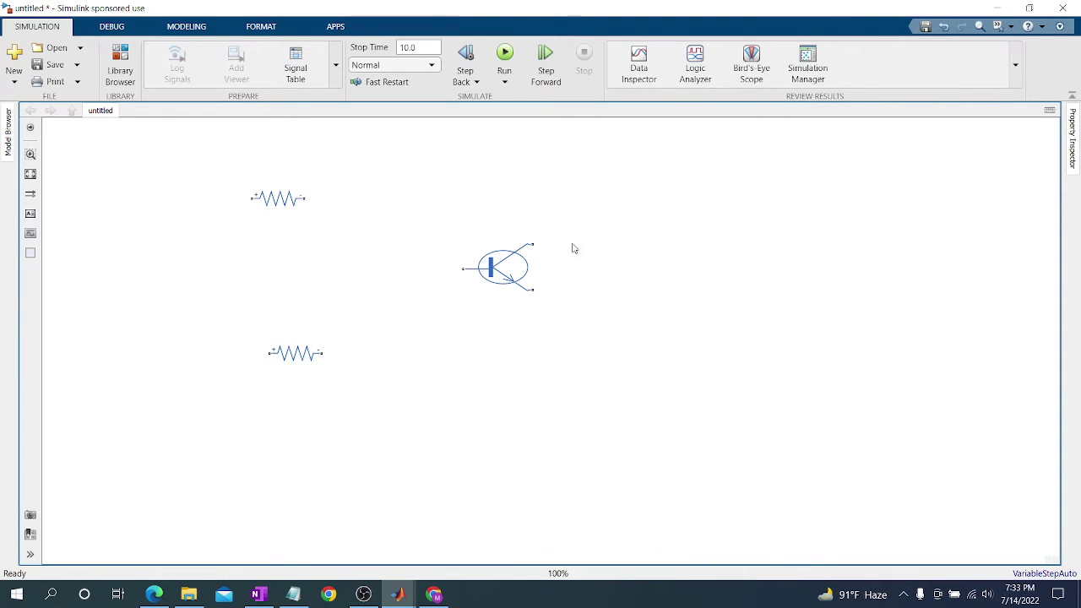
right_click(580, 353)
left_click(625, 64)
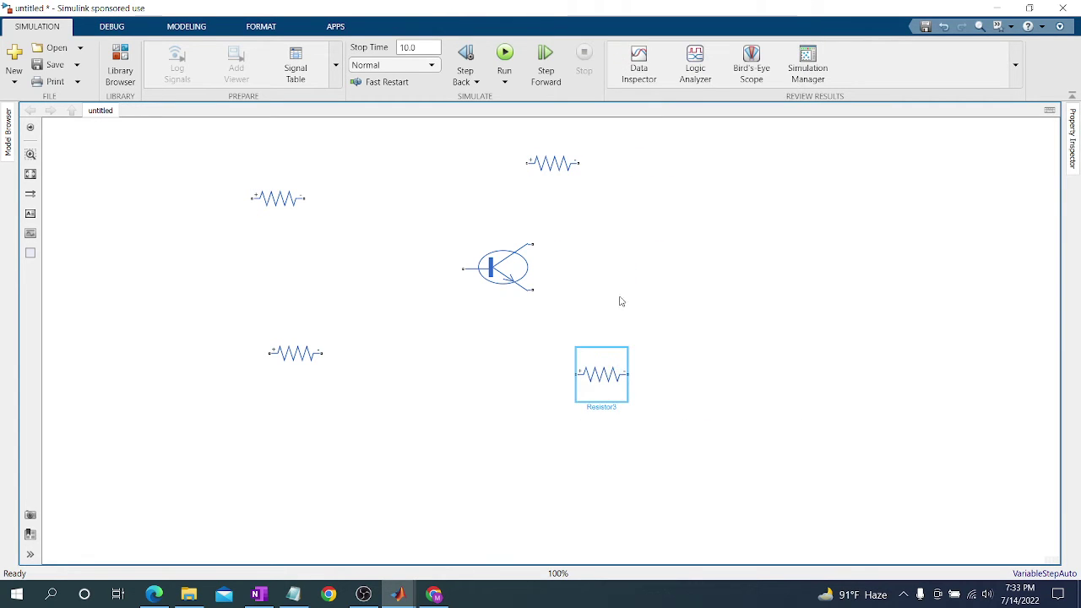
left_click_drag(600, 376, 596, 365)
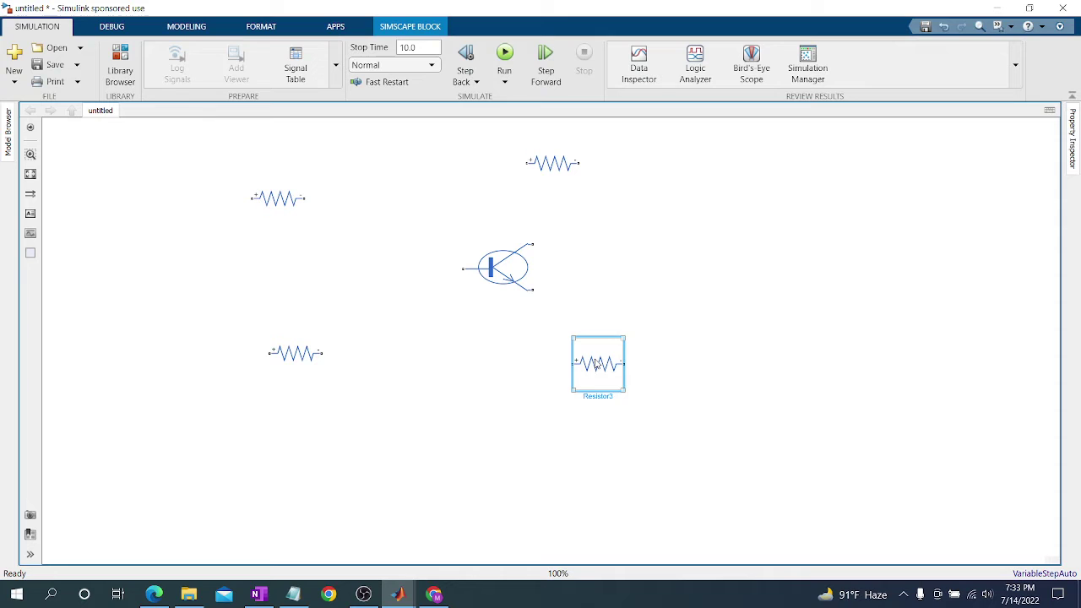
Rotate Resistor3, Resistor2, Resistor1 and the lower-left resistor to vertical with Ctrl+R.
key("ctrl+r")
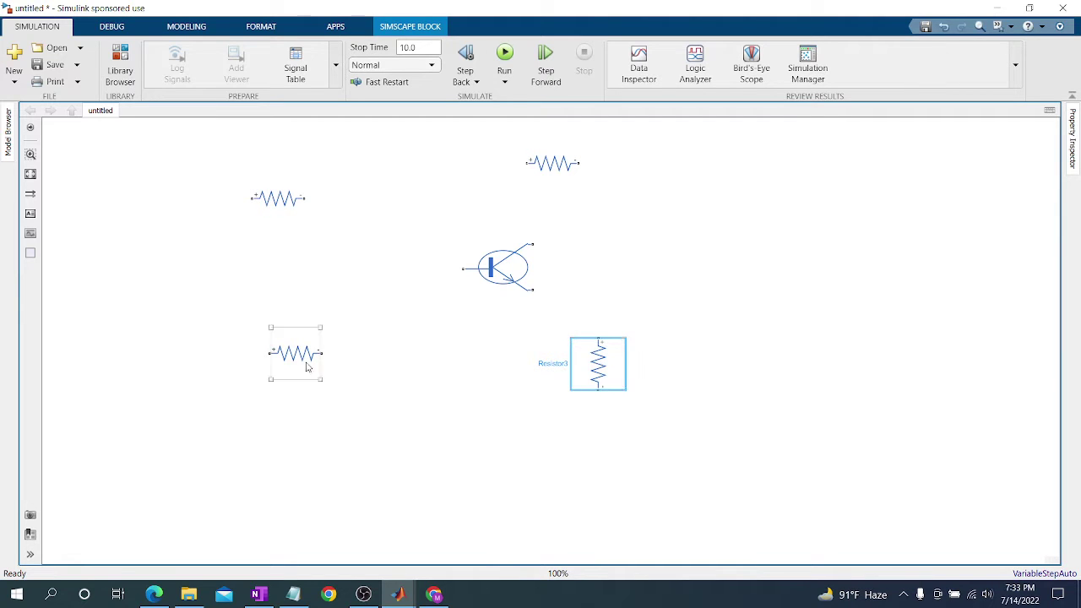
left_click(550, 167)
key("ctrl+r")
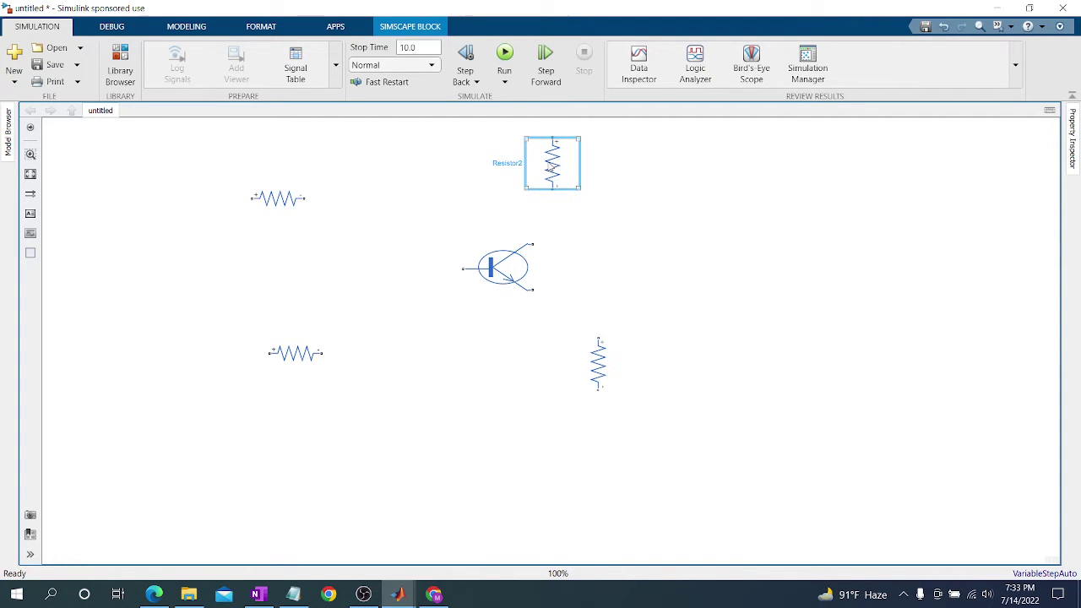
left_click(266, 200)
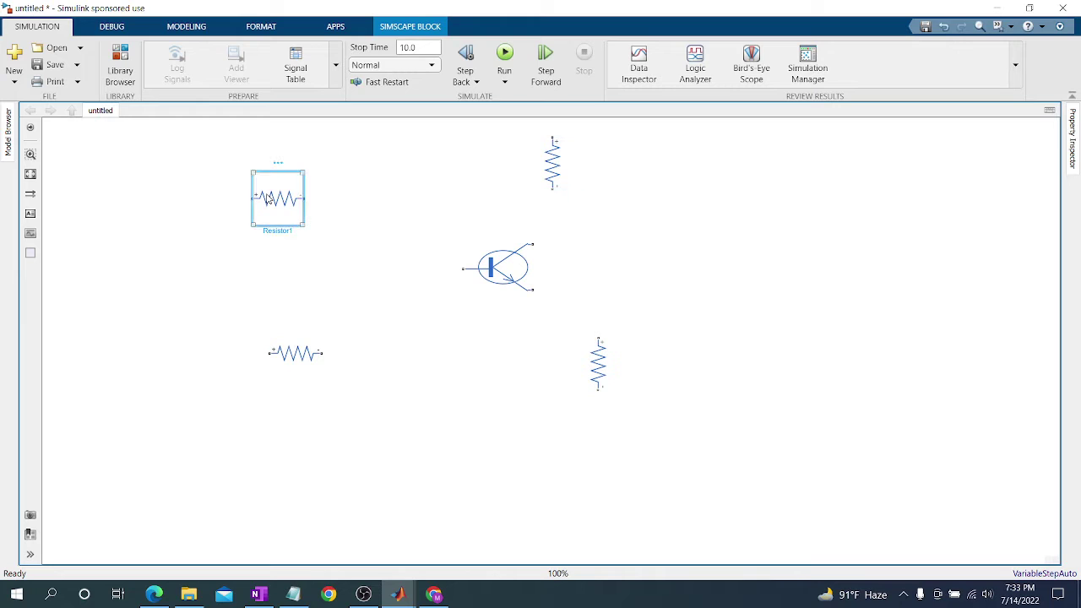
key("ctrl+r")
left_click(292, 361)
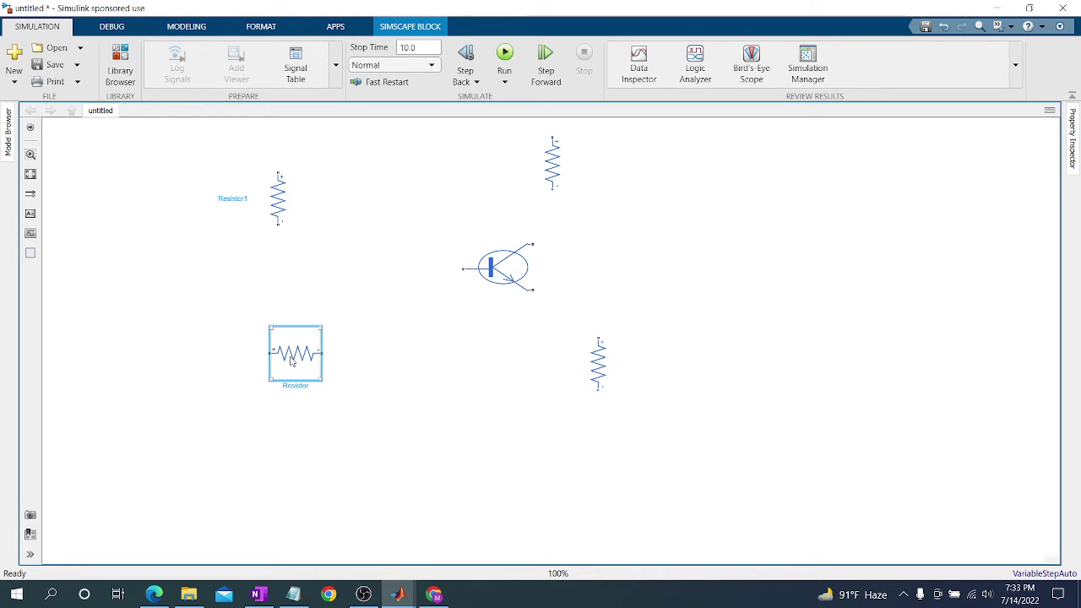
key("ctrl+r")
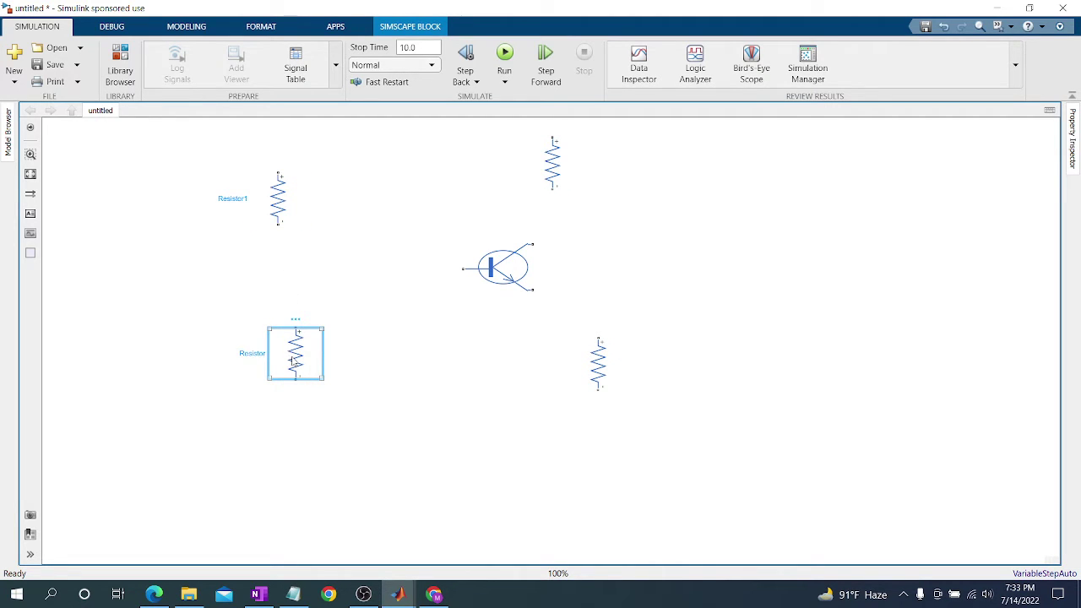
Line up the lower resistors under Resistor1 and the emitter, nudging the transistor up-left.
left_click_drag(291, 361, 266, 371)
left_click_drag(592, 375, 582, 375)
mouse_move(507, 265)
left_mouse_down()
mouse_move(489, 256)
mouse_move(551, 190)
left_mouse_up()
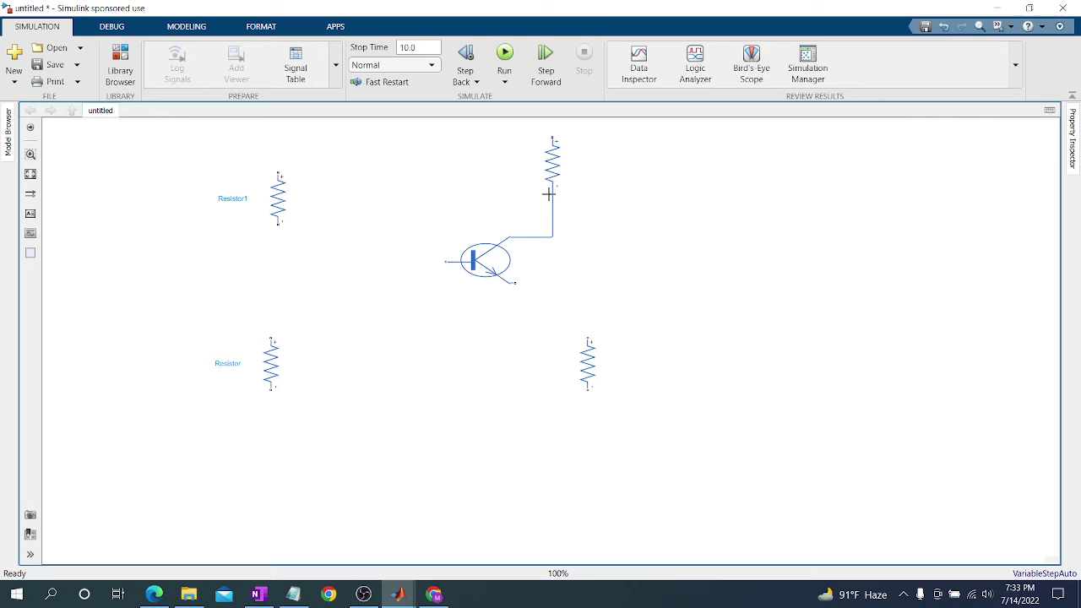
Wire emitter and base to the resistors, and join the resistors' top and bottom ends.
left_click_drag(517, 282, 587, 341)
left_click_drag(277, 223, 271, 340)
left_click_drag(441, 262, 278, 262)
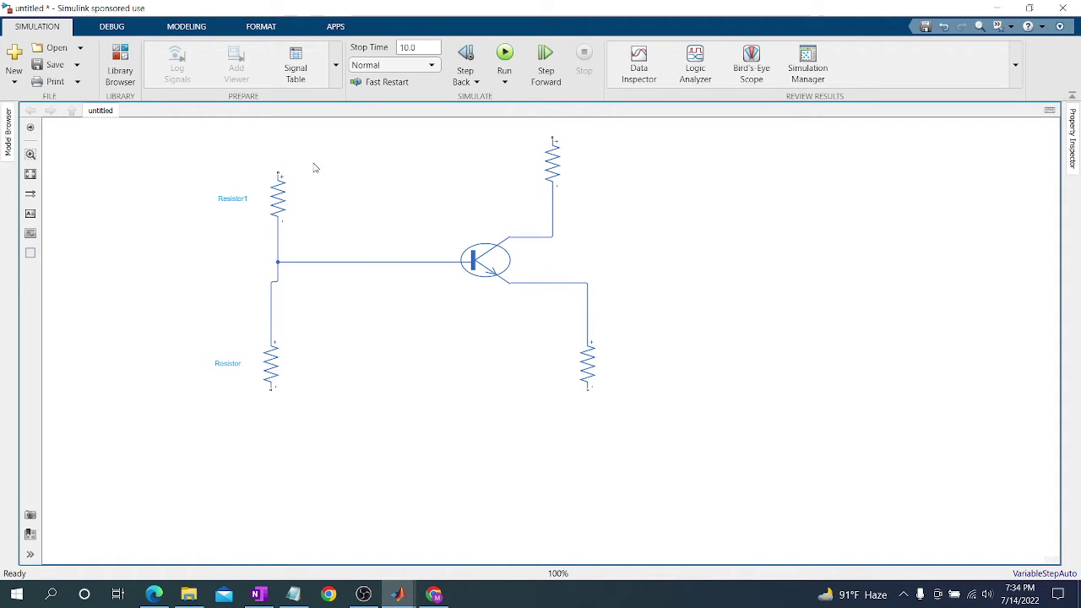
scroll(507, 181, "up", 3)
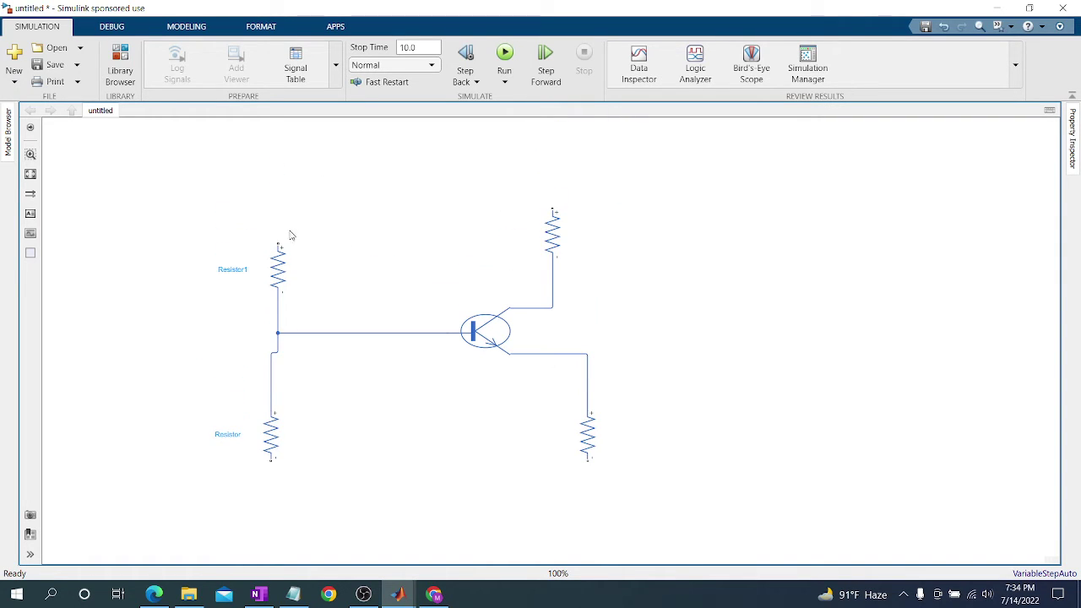
left_click_drag(279, 244, 551, 202)
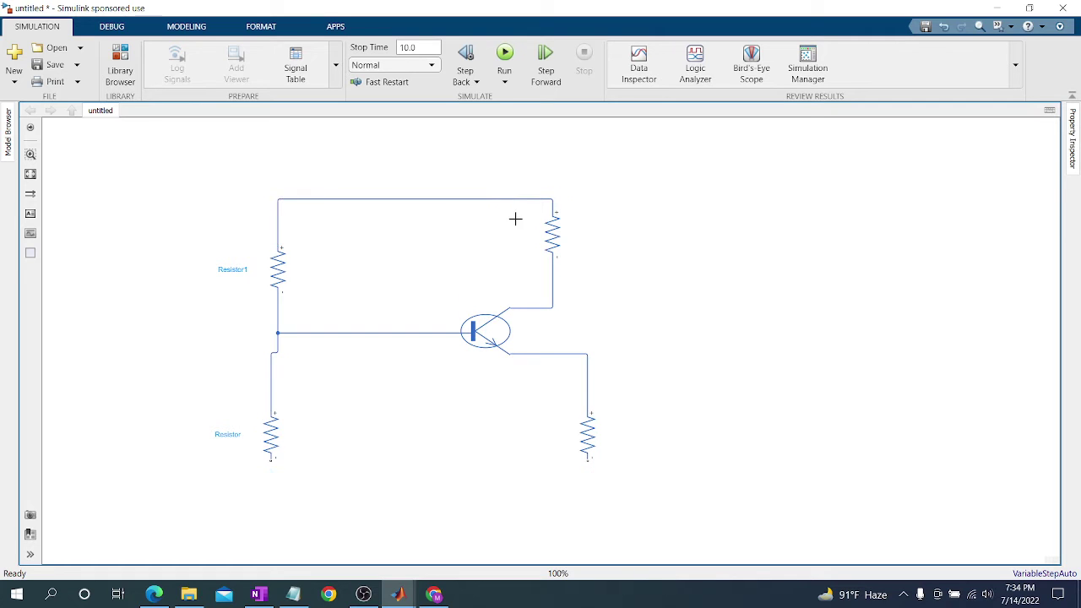
left_click(270, 444)
mouse_move(271, 461)
left_mouse_down()
mouse_move(515, 475)
mouse_move(589, 461)
left_mouse_up()
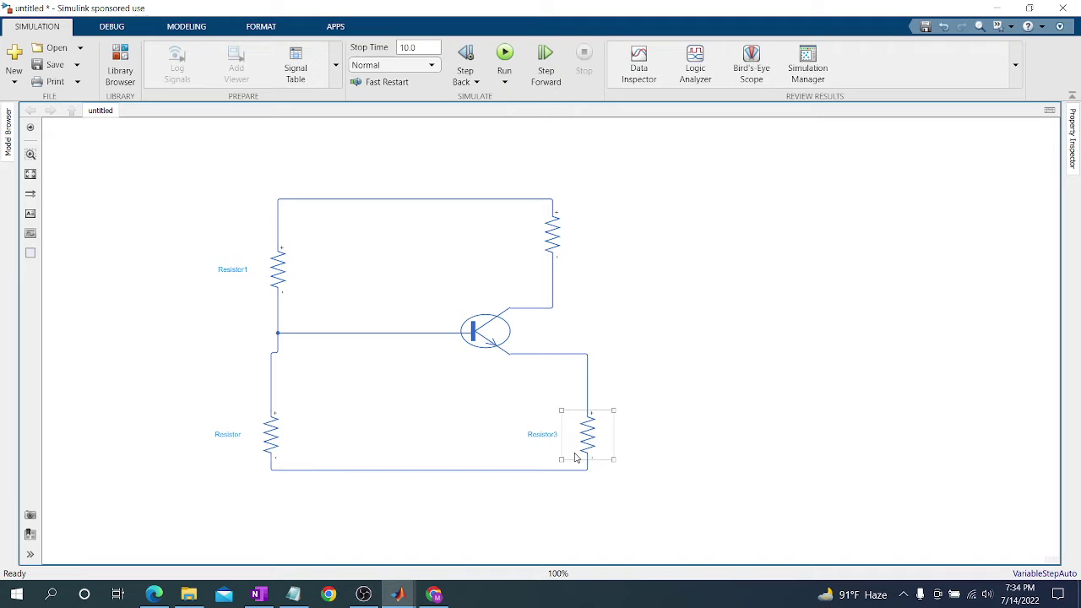
Add a DC Voltage Source, rotate and enlarge it, and place it at the top rail.
left_click(122, 72)
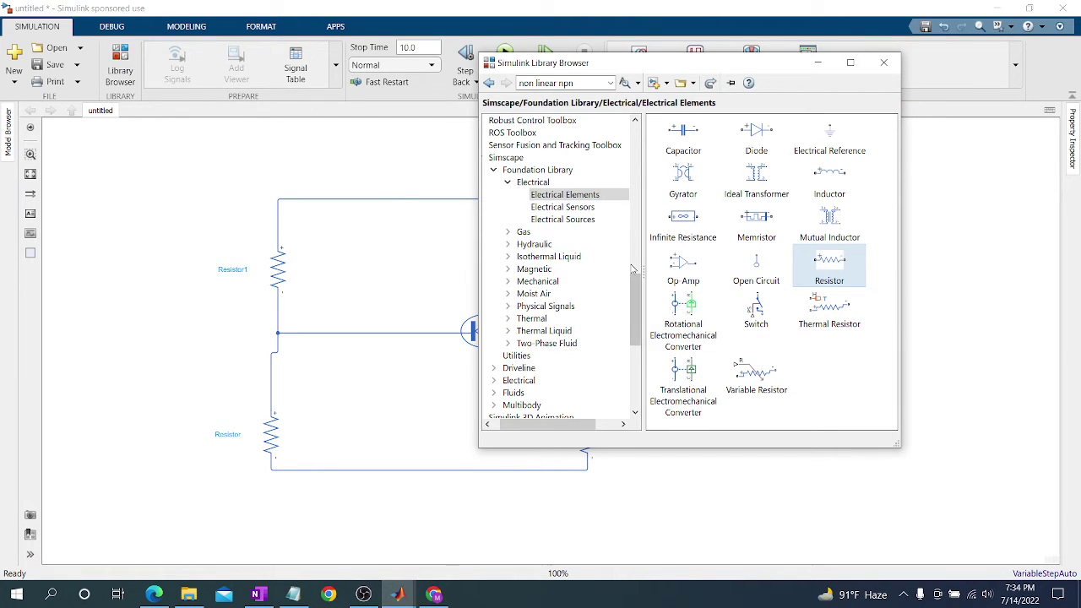
left_click(583, 221)
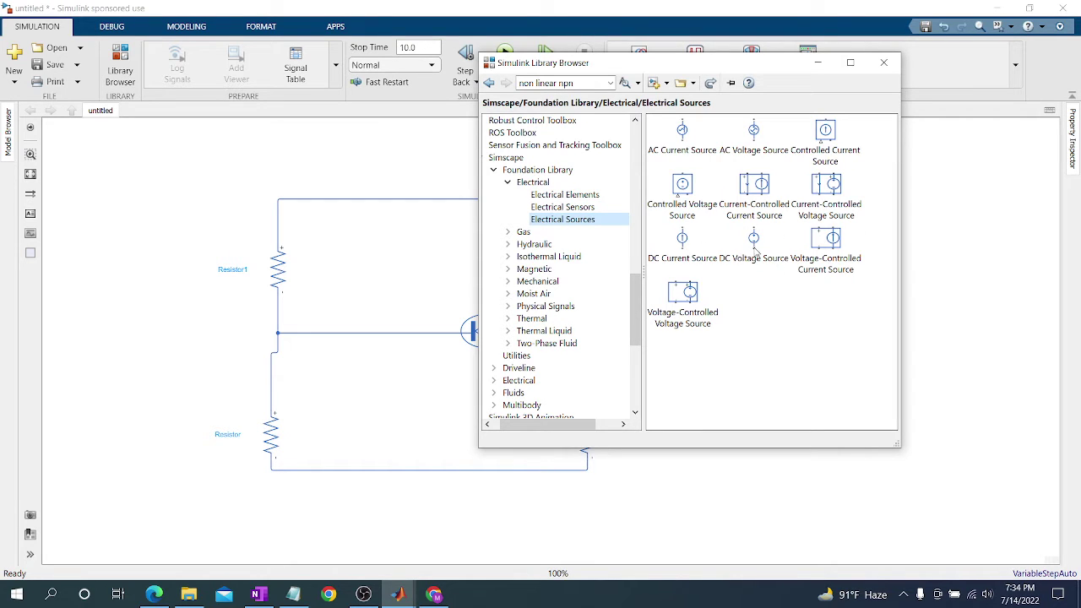
left_click_drag(753, 241, 613, 199)
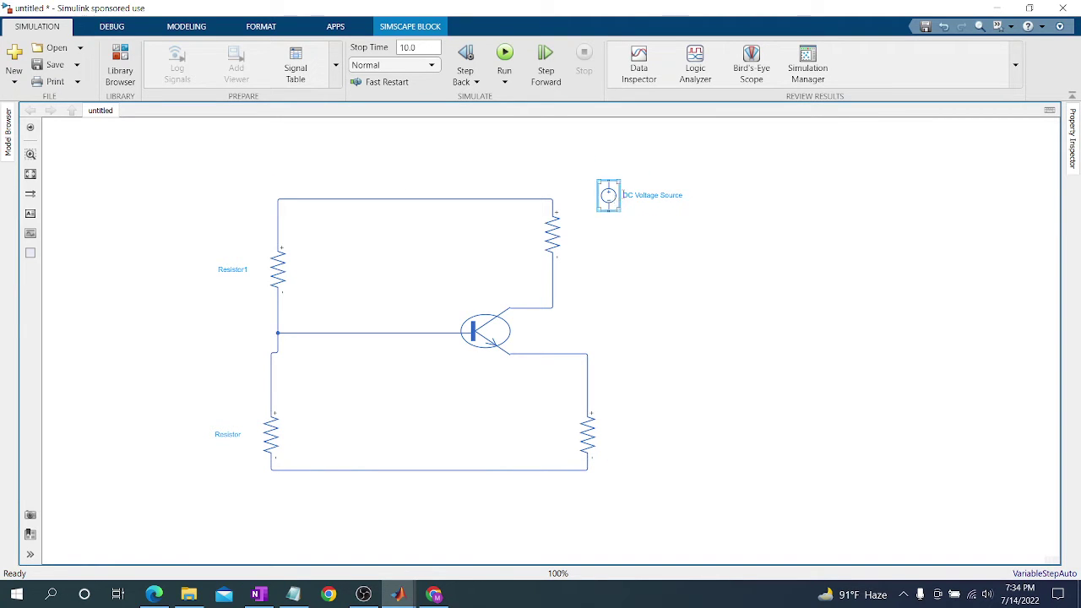
key("ctrl+r")
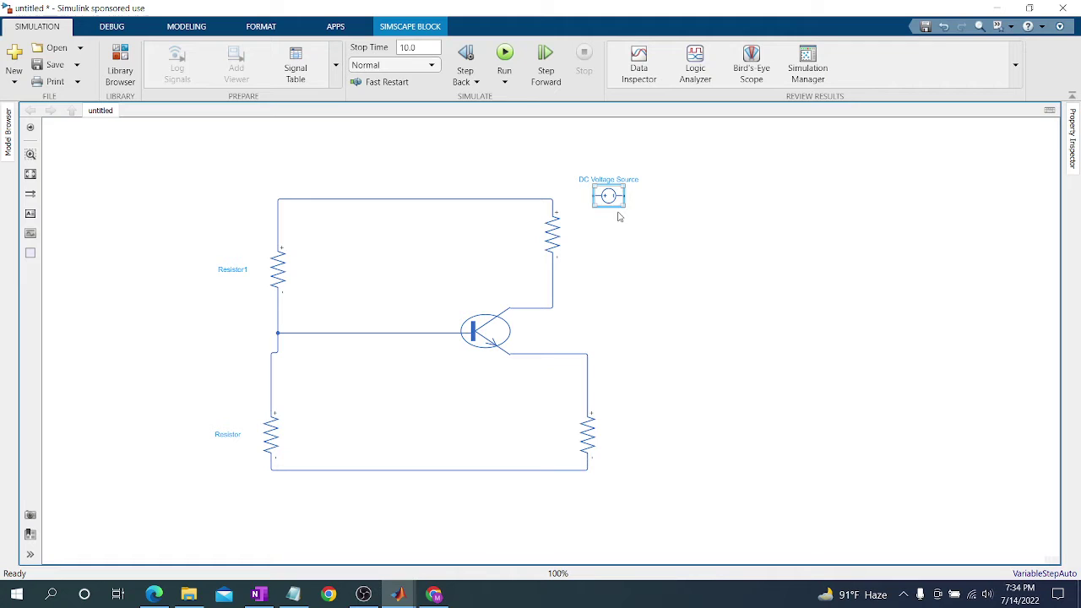
left_click_drag(627, 210, 667, 231)
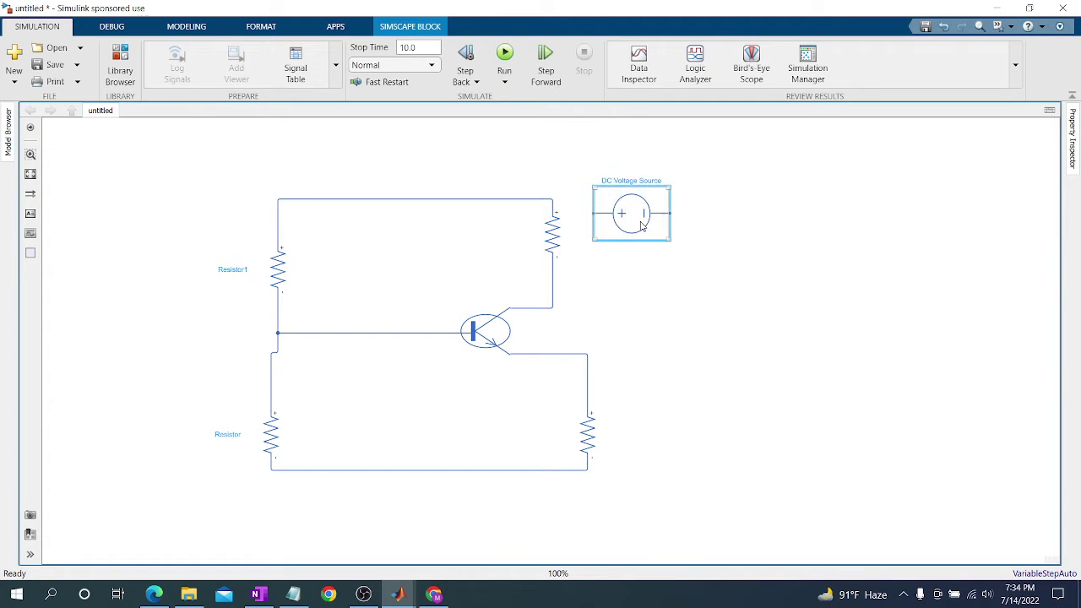
left_click_drag(599, 208, 551, 199)
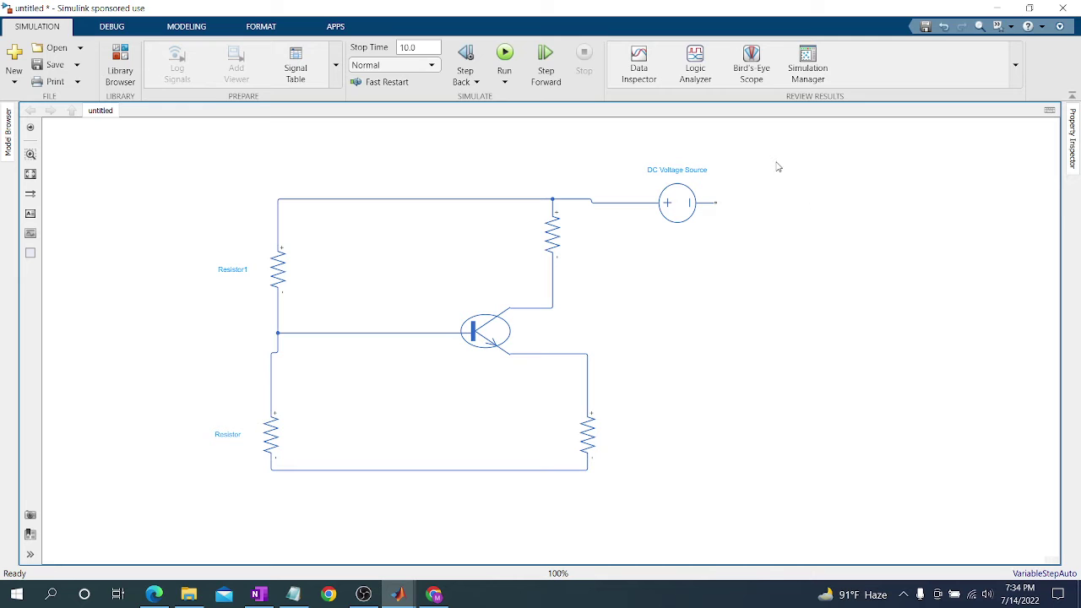
left_click(120, 67)
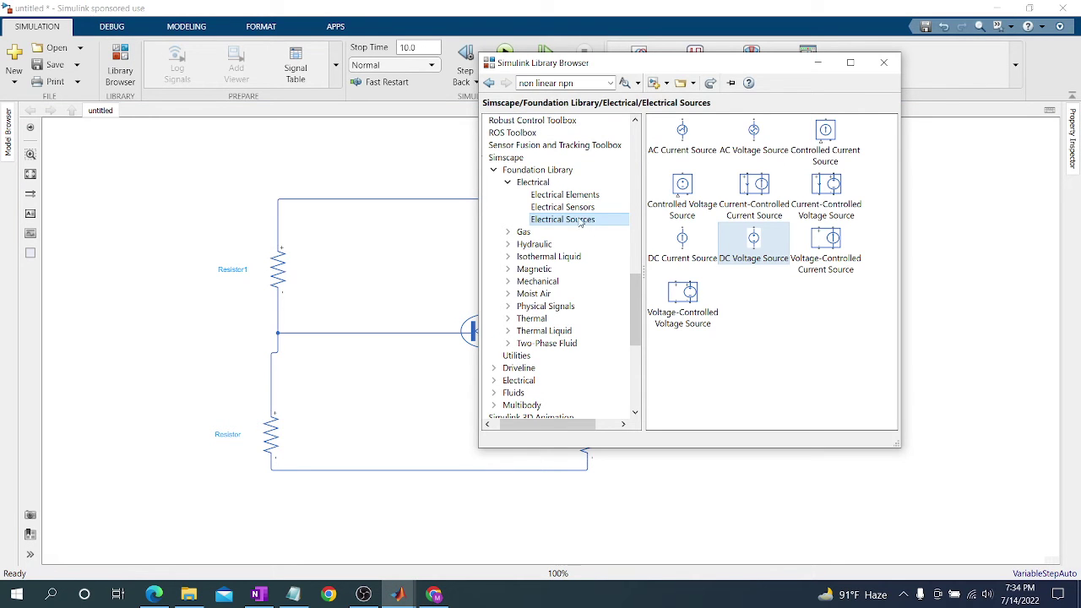
Ground the voltage source's negative terminal with an Electrical Reference block.
left_click(567, 194)
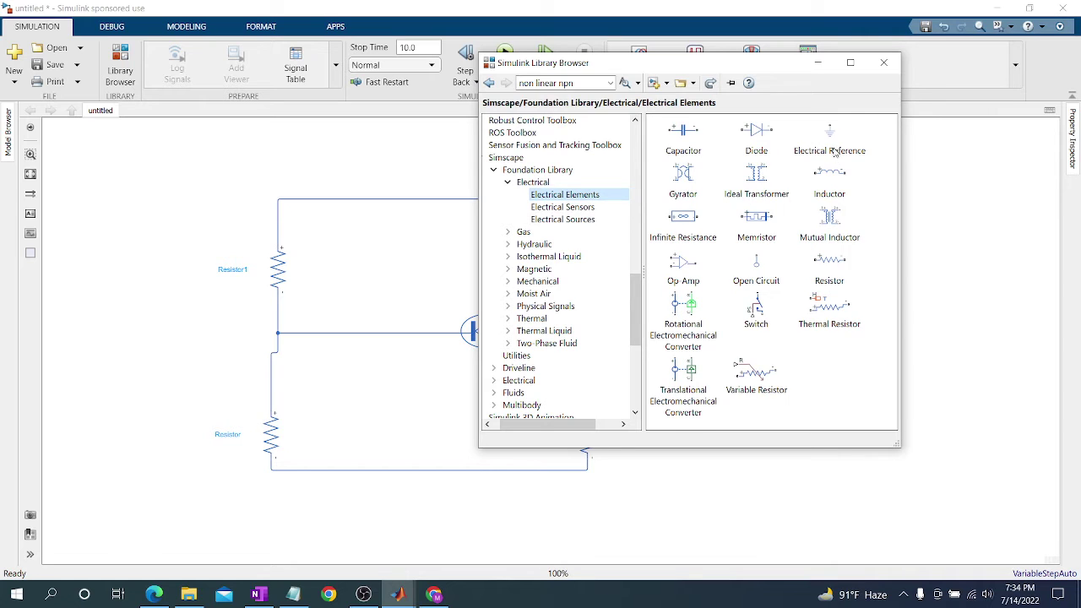
mouse_move(836, 153)
left_mouse_down()
mouse_move(136, 206)
mouse_move(688, 257)
mouse_move(707, 289)
mouse_move(723, 246)
mouse_move(716, 202)
left_mouse_up()
left_click(734, 255)
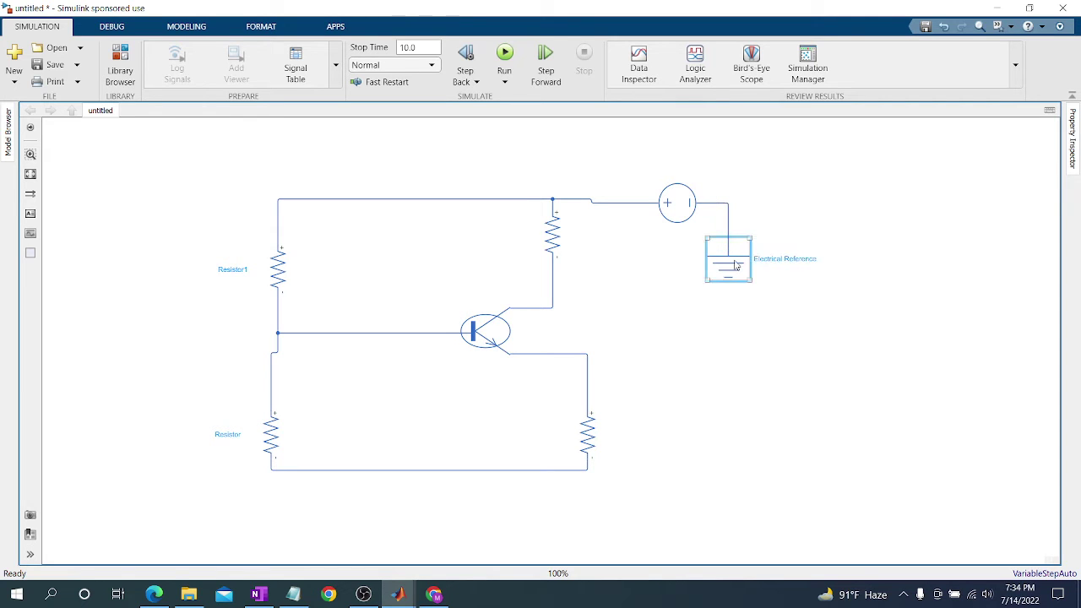
Copy the Electrical Reference and place the second ground under the bottom wire.
right_click(735, 265)
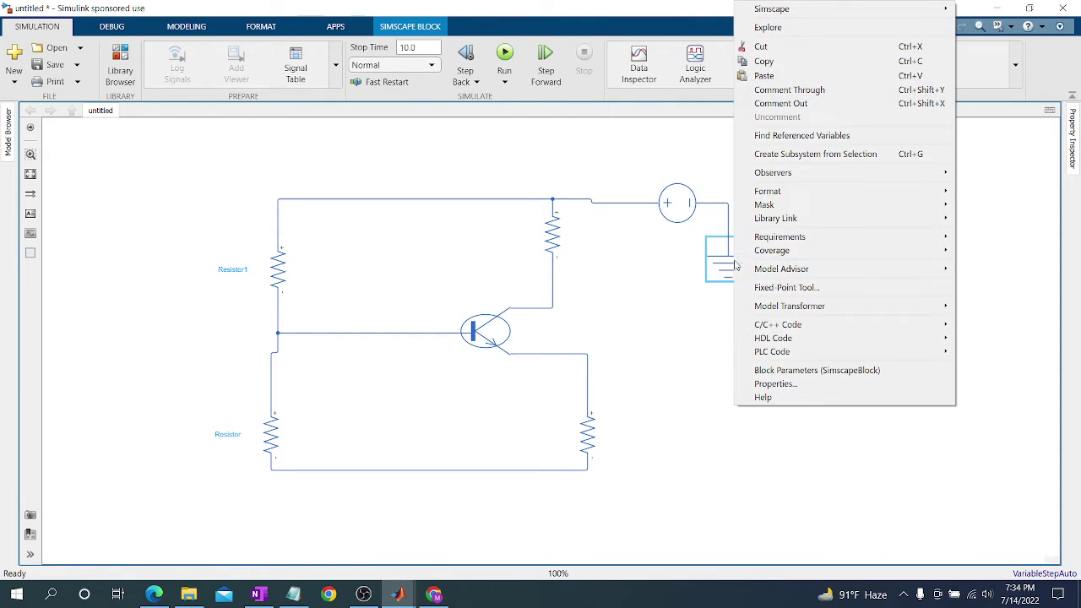
left_click(767, 63)
right_click(143, 368)
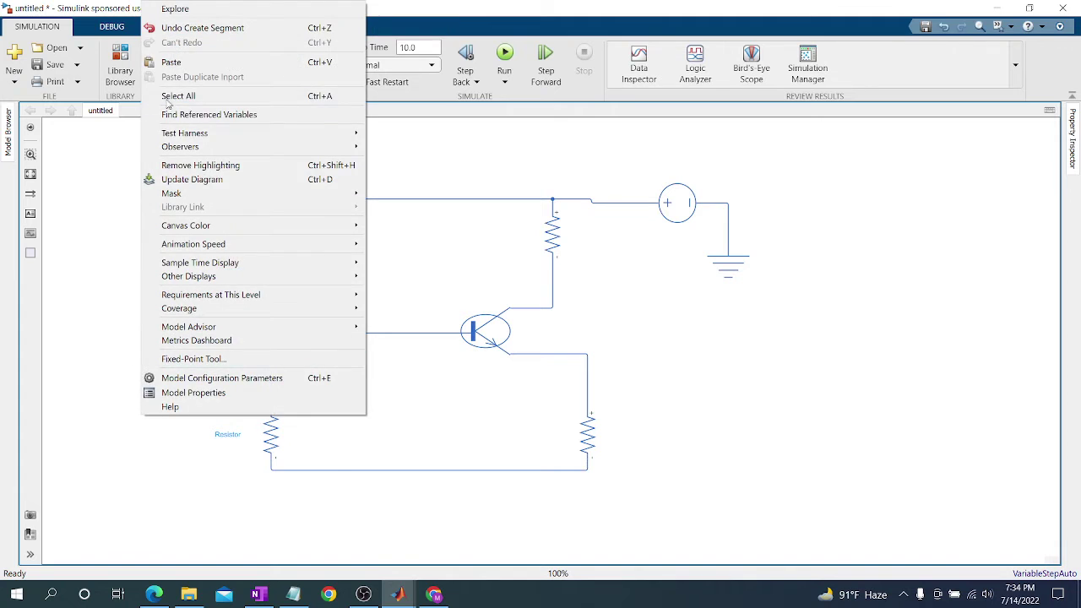
left_click(175, 65)
mouse_move(157, 368)
left_mouse_down()
mouse_move(308, 515)
mouse_move(323, 470)
left_mouse_up()
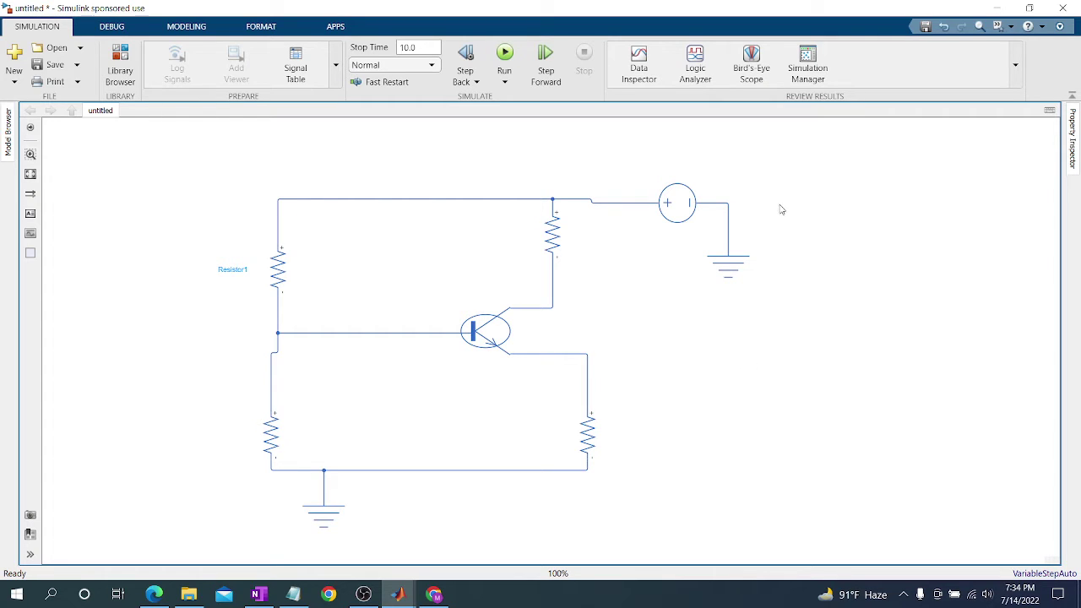
left_click(677, 217)
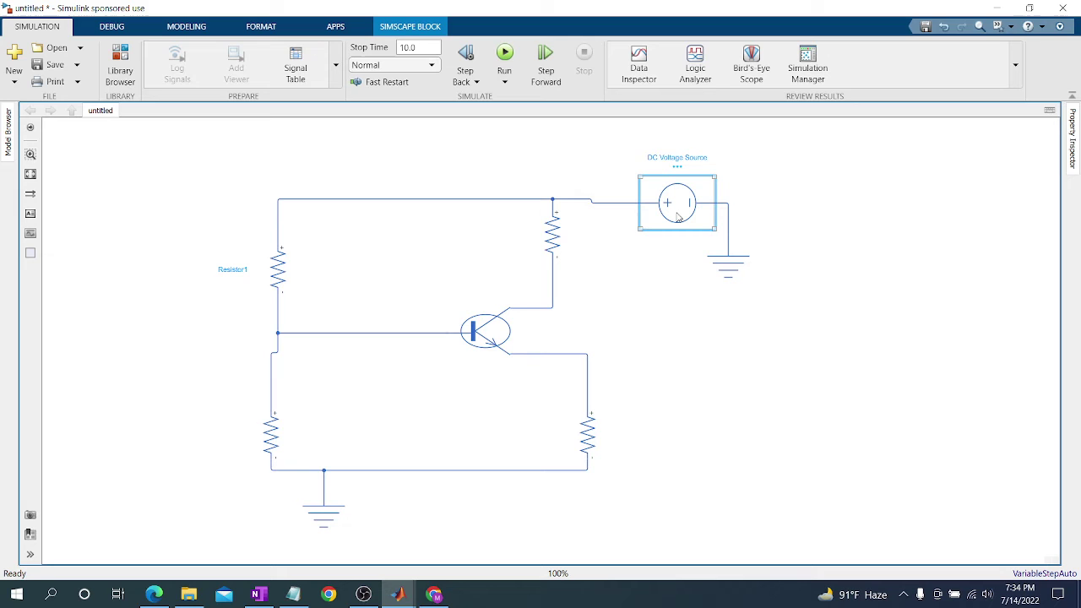
Set the DC Voltage Source to 24 V.
double_click(679, 211)
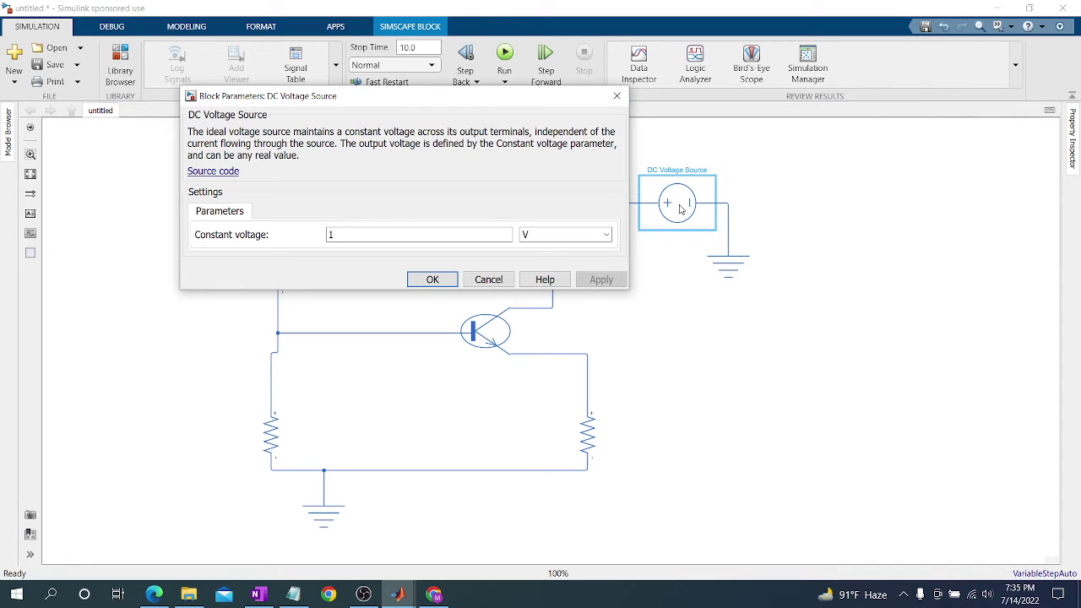
double_click(398, 228)
type("24")
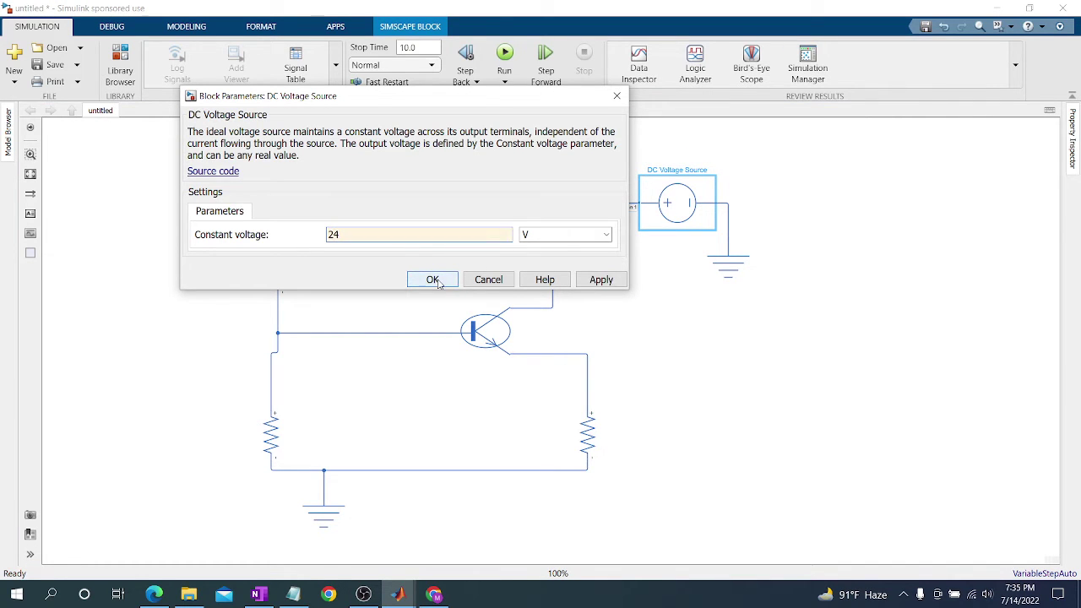
left_click(432, 280)
Set the top collector resistor, Resistor2, to 10 kOhm.
left_click(547, 243)
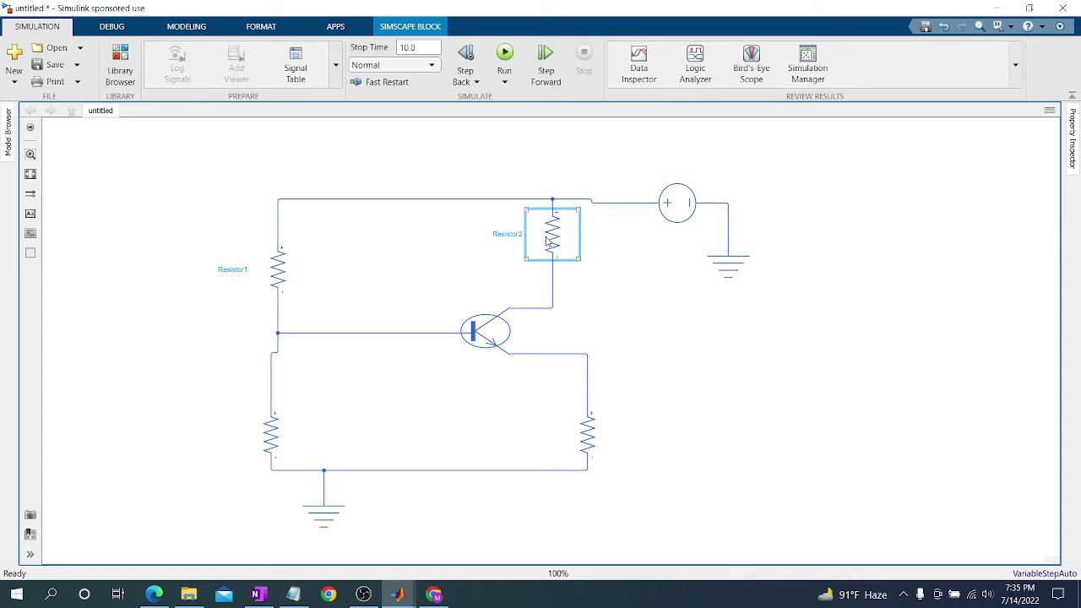
double_click(547, 242)
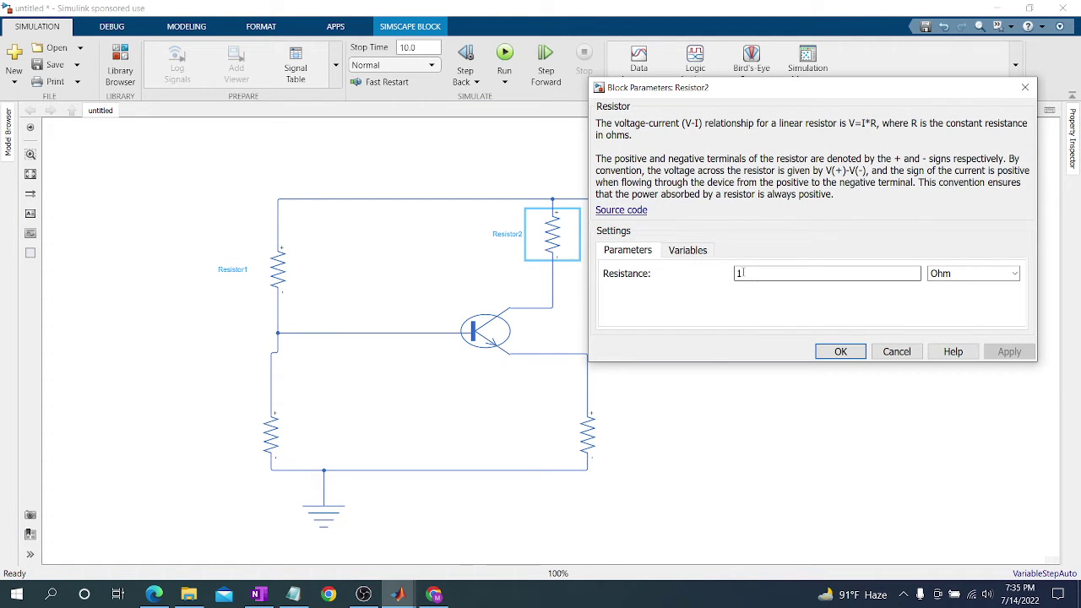
double_click(754, 272)
type("10")
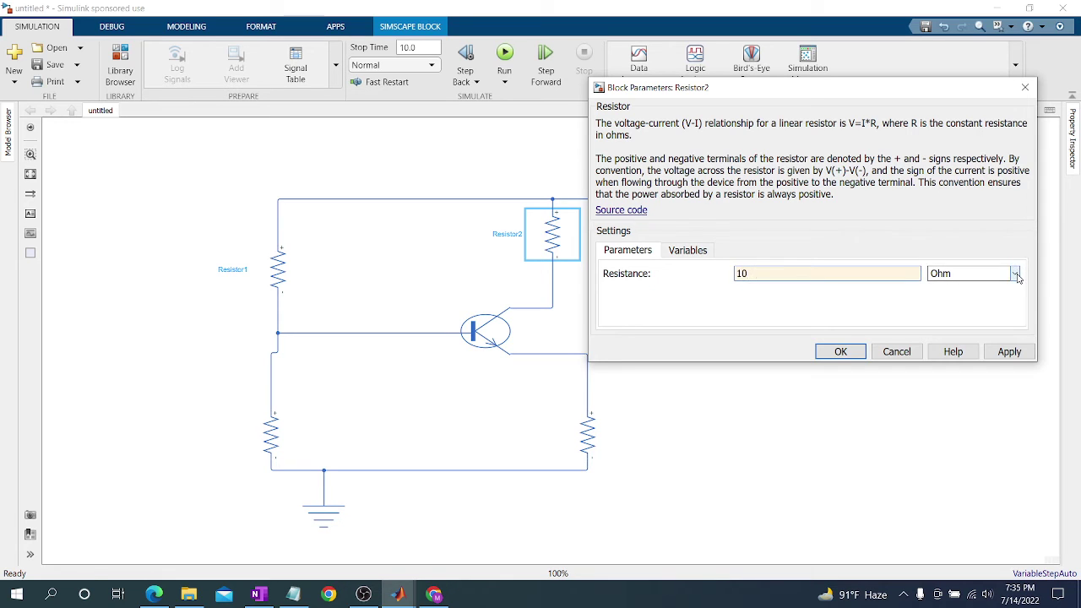
left_click(971, 273)
left_click(949, 323)
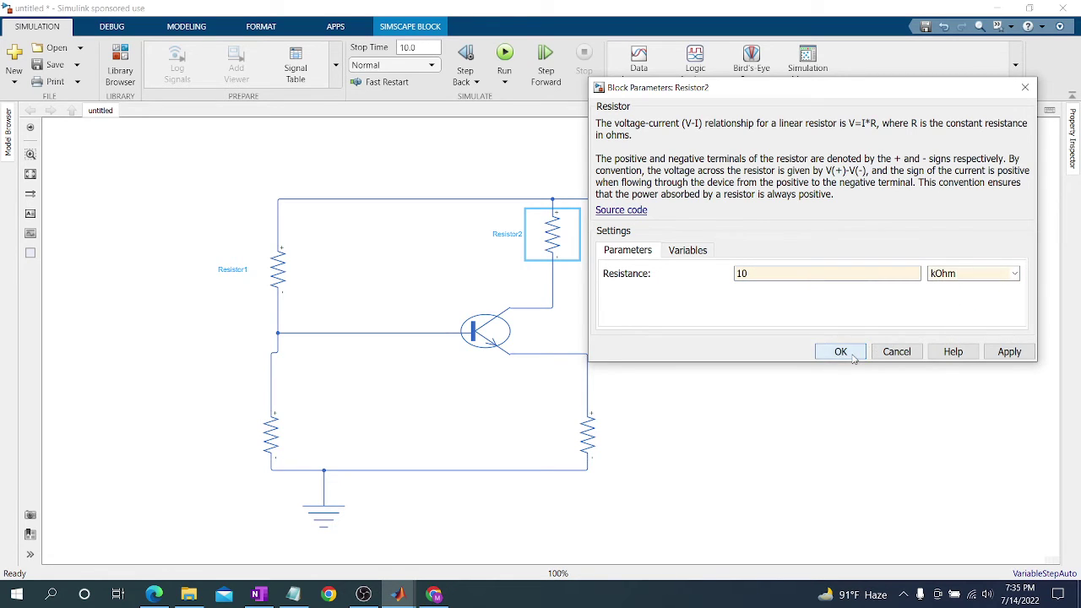
left_click(840, 351)
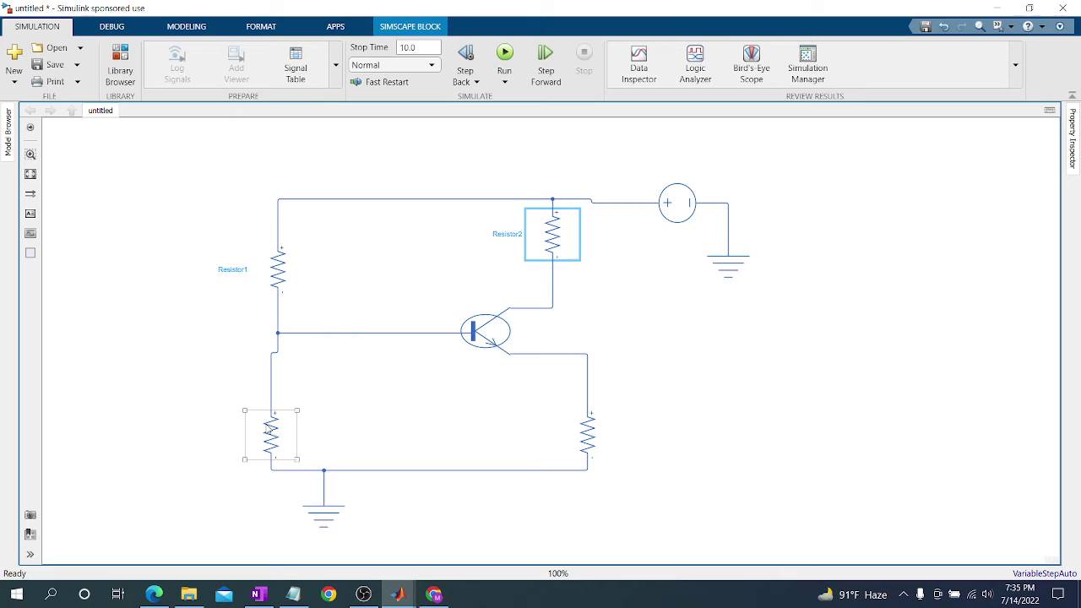
Set the lower-left base resistor to 10 kOhm.
double_click(271, 432)
double_click(519, 453)
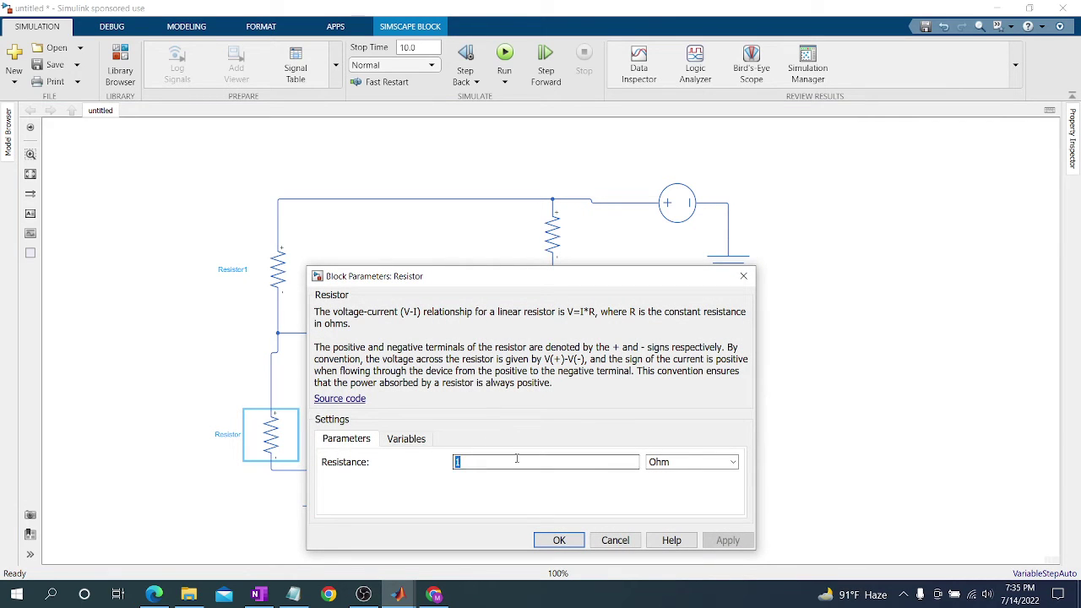
type("10")
left_click(733, 464)
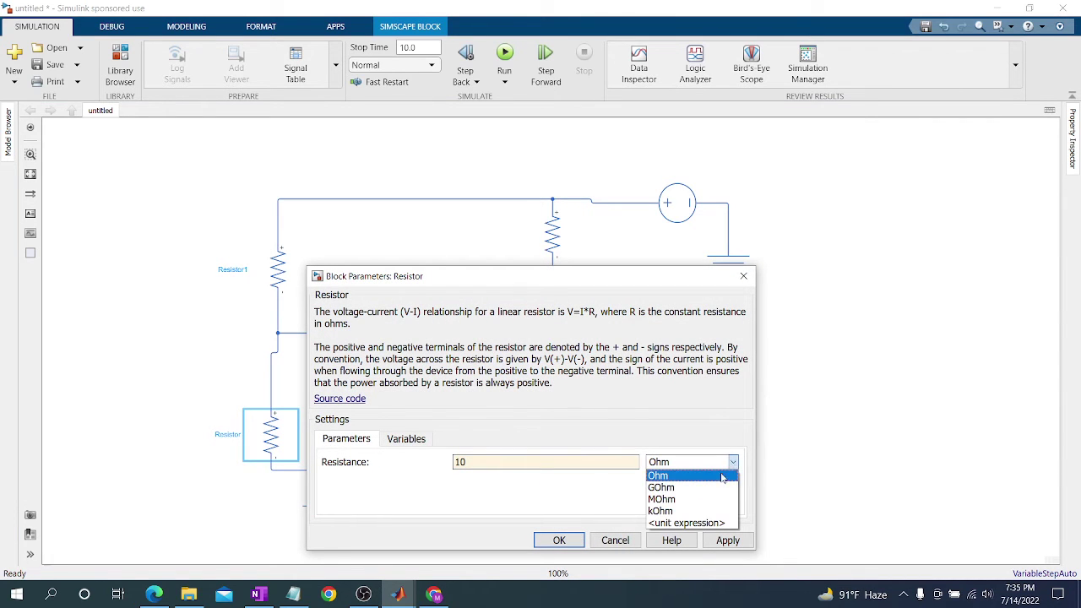
left_click(667, 510)
left_click(559, 540)
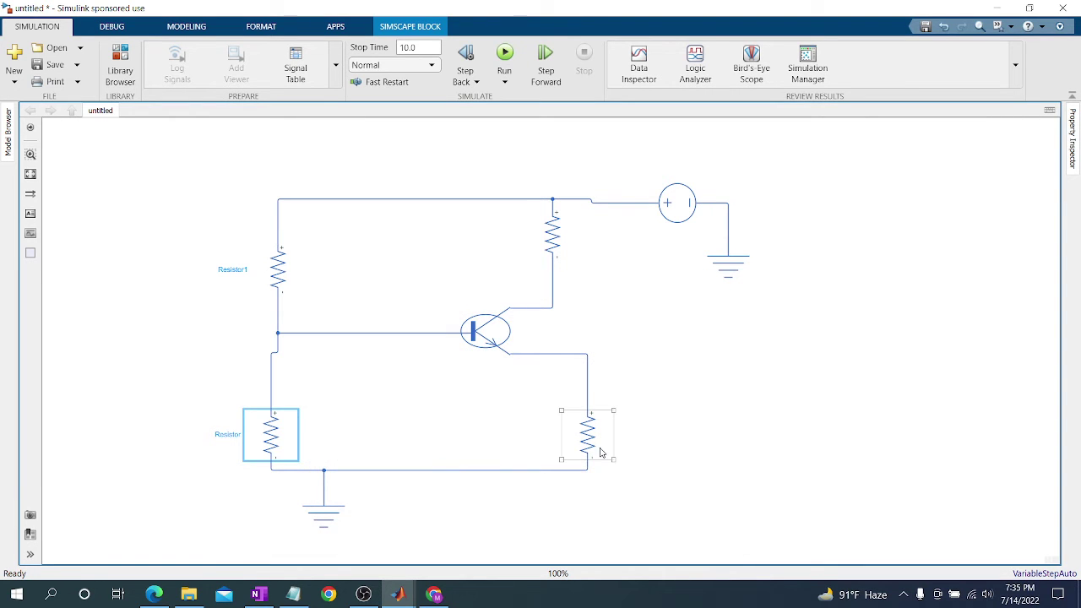
Set the emitter resistor, Resistor3, to 1 kOhm.
double_click(601, 452)
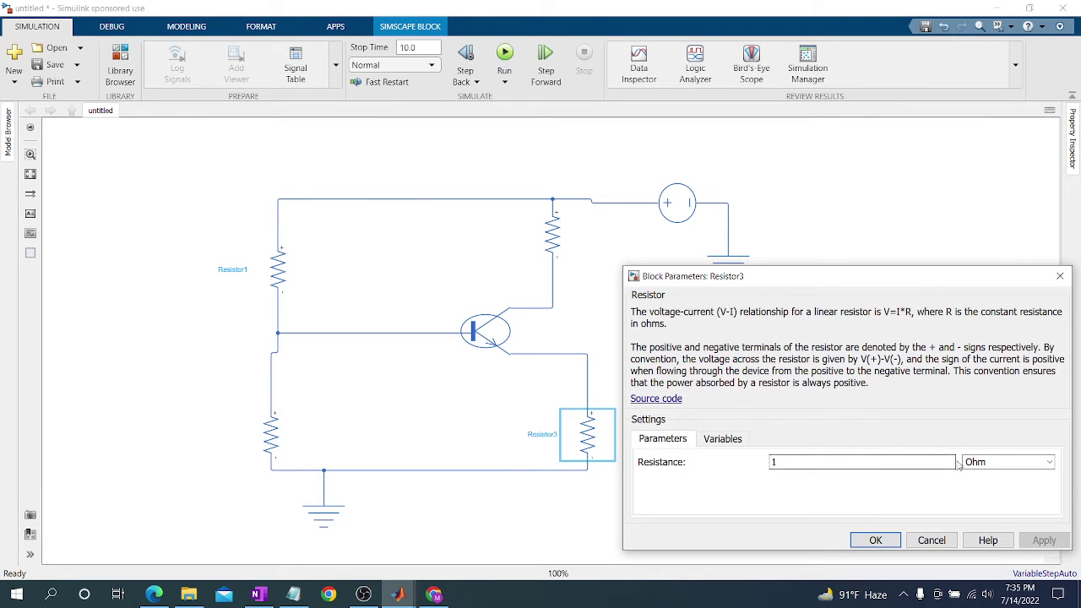
left_click(996, 463)
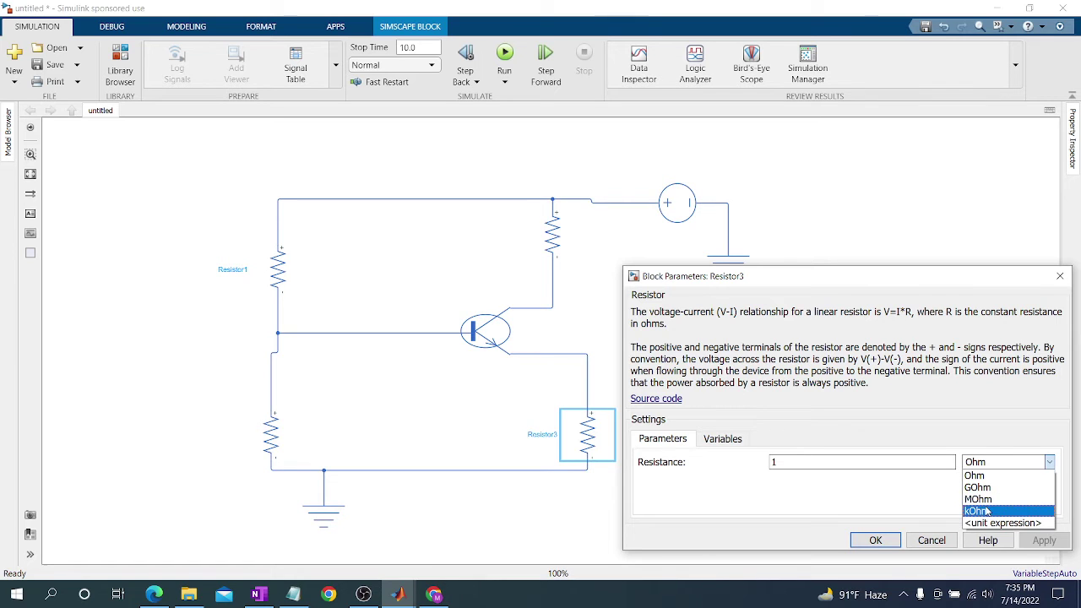
left_click(986, 511)
left_click(876, 541)
Set the upper base resistor, Resistor1, to 150 kOhm.
left_click(276, 271)
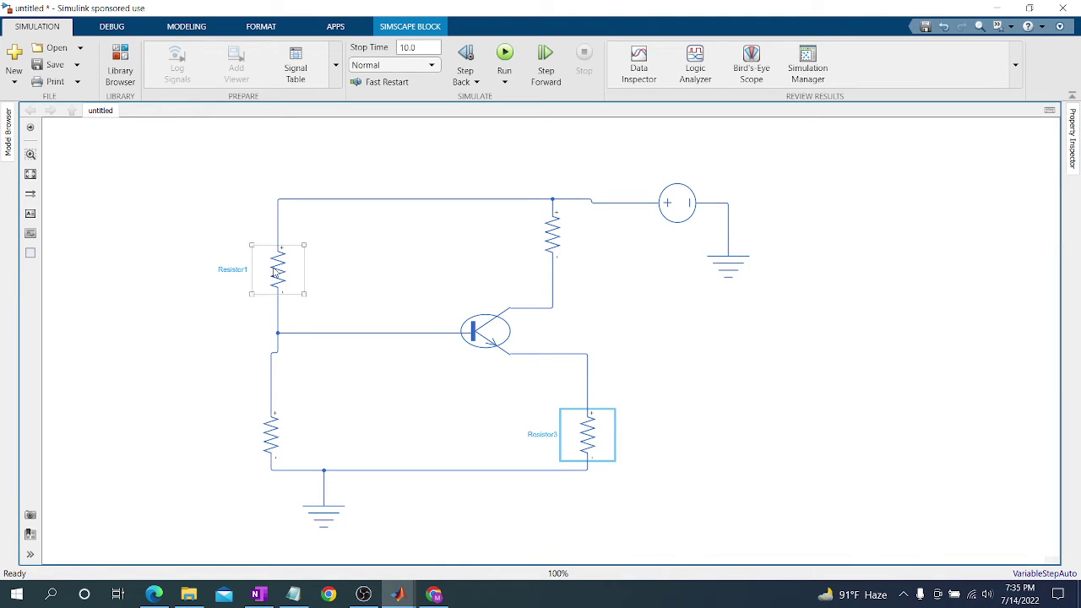
double_click(276, 271)
double_click(486, 308)
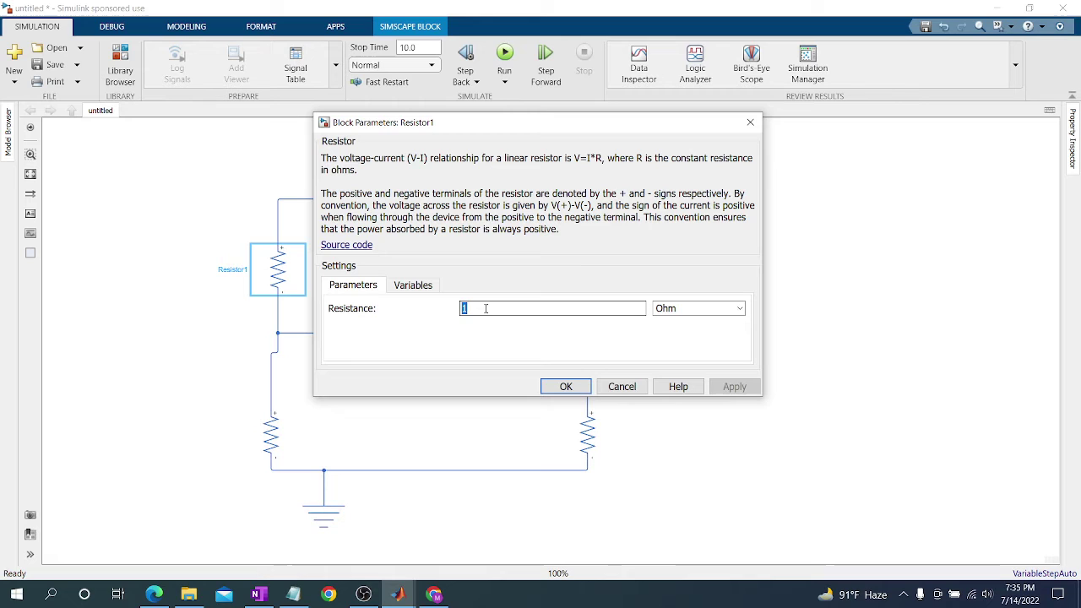
type("150")
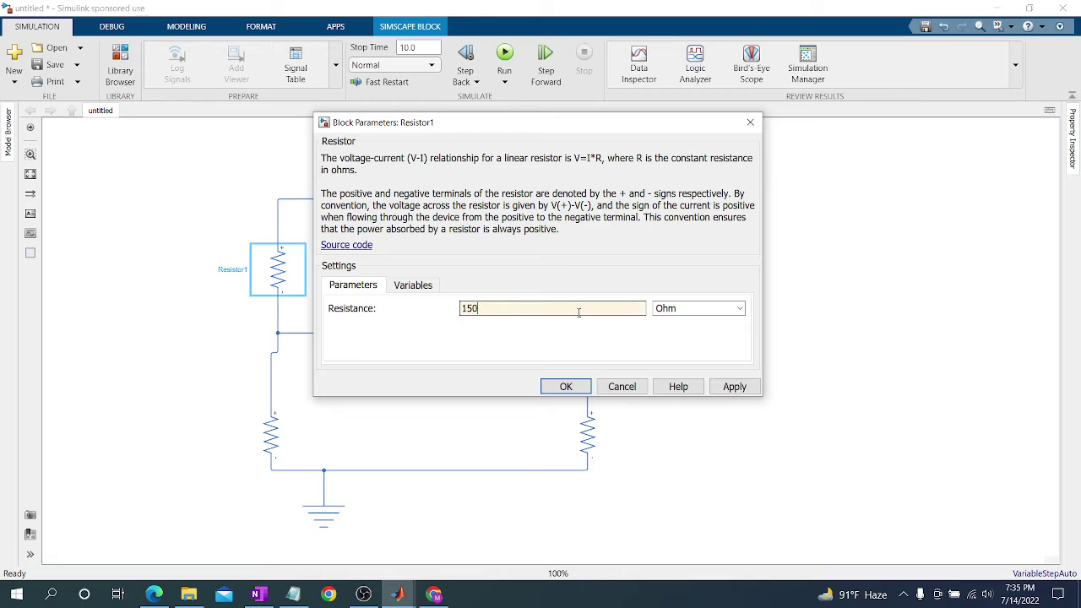
left_click(739, 309)
left_click(680, 358)
left_click(565, 386)
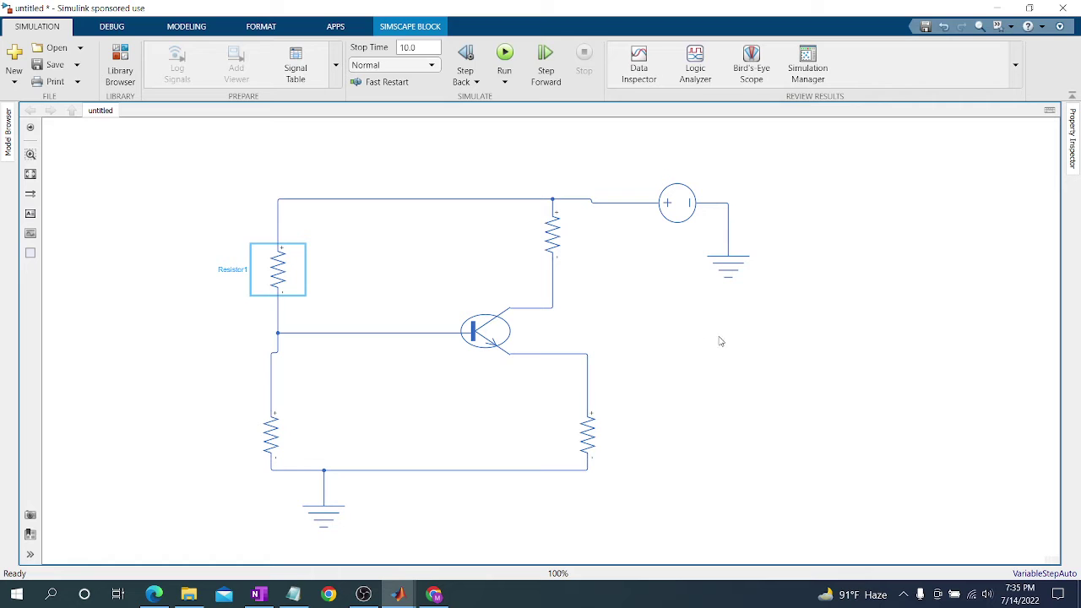
Place a Solver Configuration block from Simscape Utilities below the circuit and wire it to ground.
left_click(196, 194)
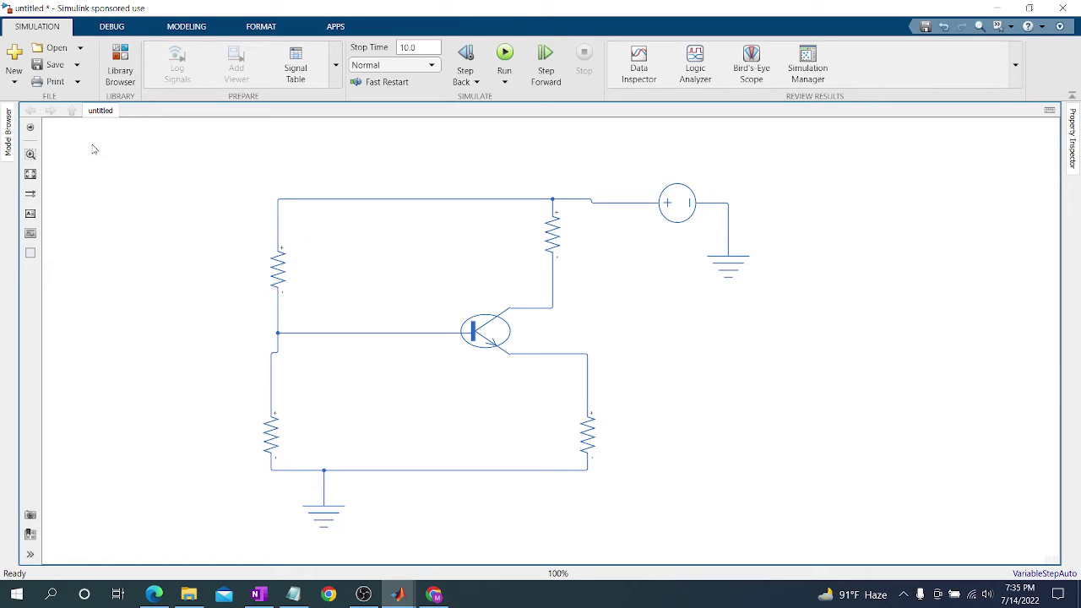
left_click(118, 74)
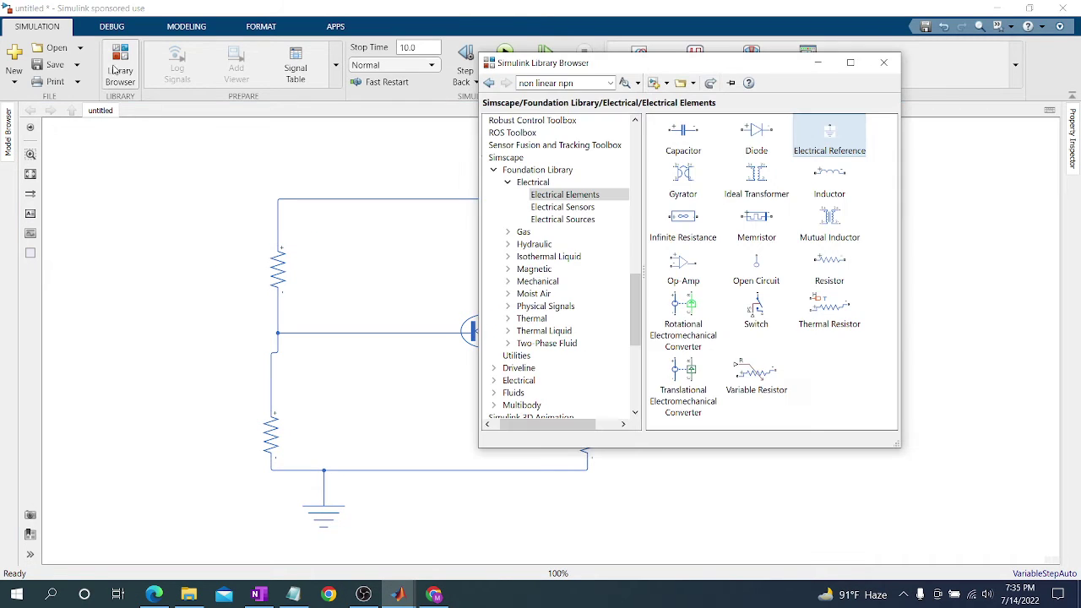
left_click(516, 357)
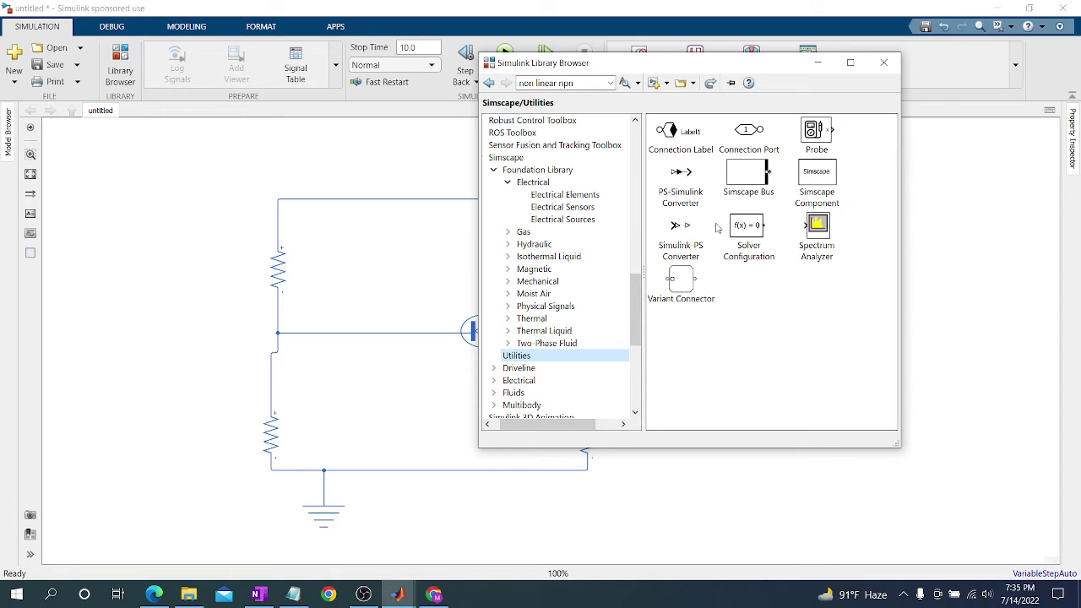
left_click_drag(746, 239, 210, 503)
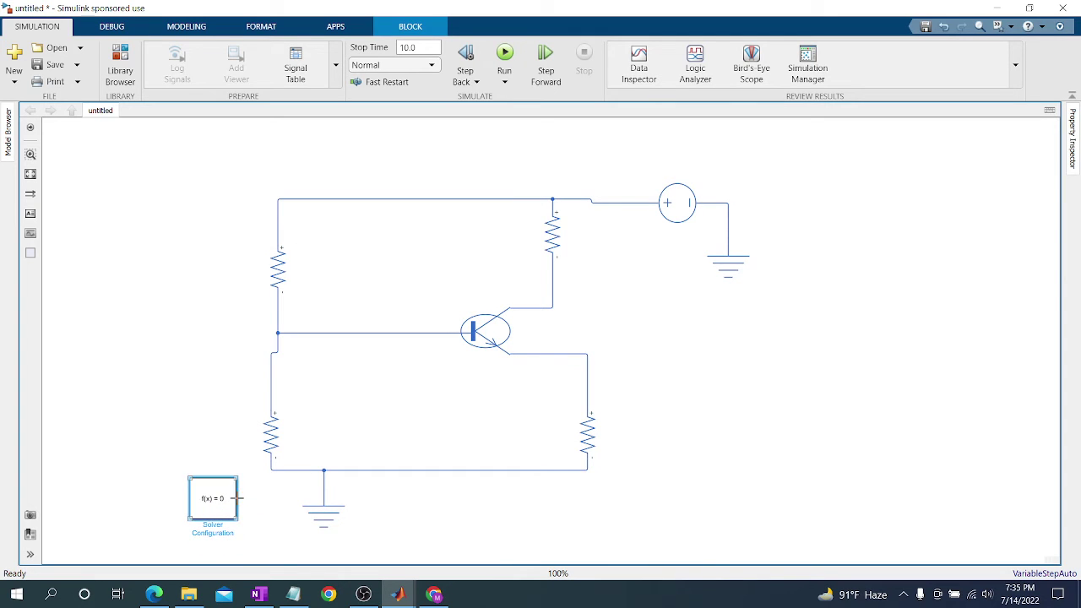
mouse_move(238, 498)
left_mouse_down()
mouse_move(309, 497)
mouse_move(326, 492)
mouse_move(325, 480)
left_mouse_up()
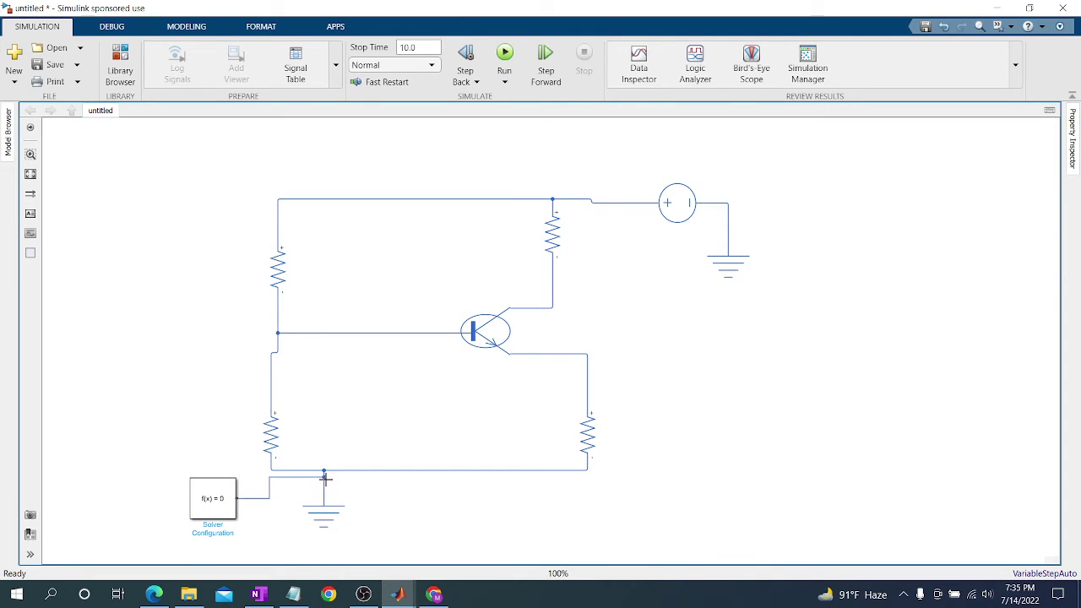
left_click(120, 65)
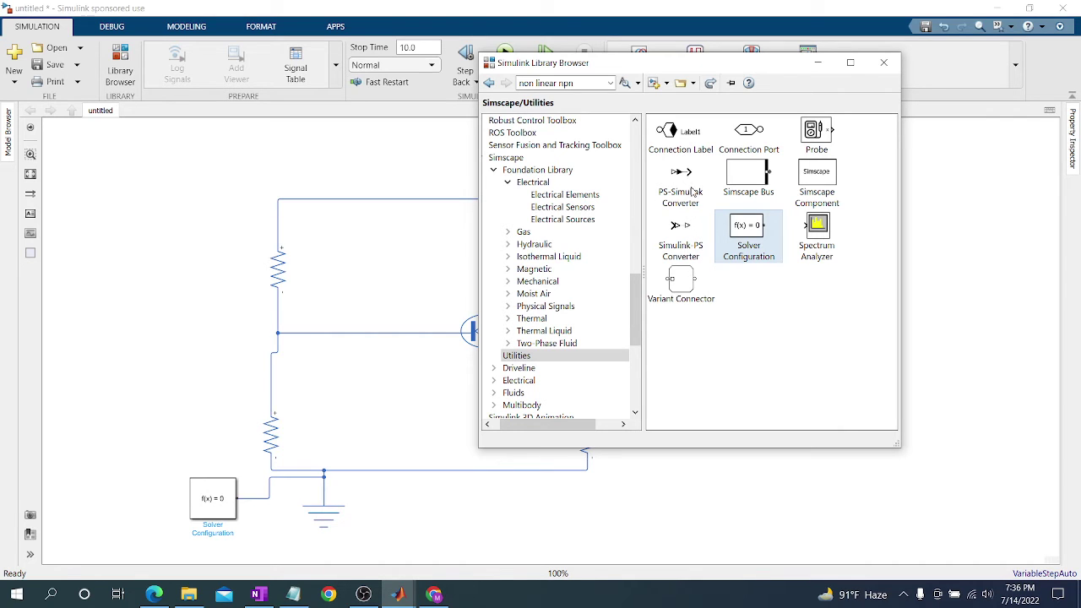
Place a PS-Simulink Converter block from Simscape Utilities into the model.
left_click_drag(692, 193, 163, 193)
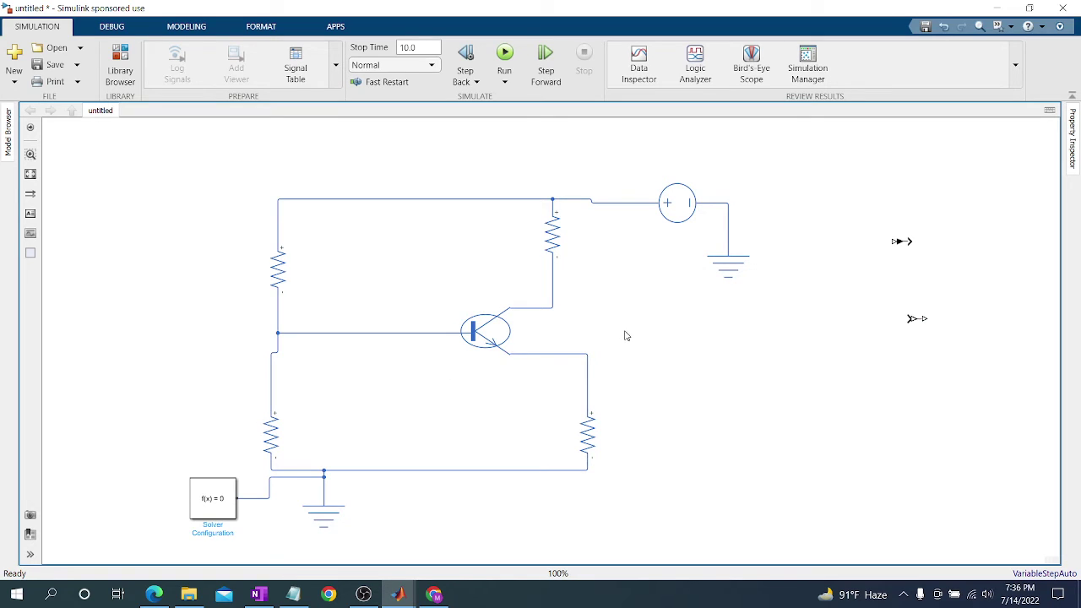
Add an Electrical Sensors Voltage Sensor block to the right of the transistor.
left_click(119, 66)
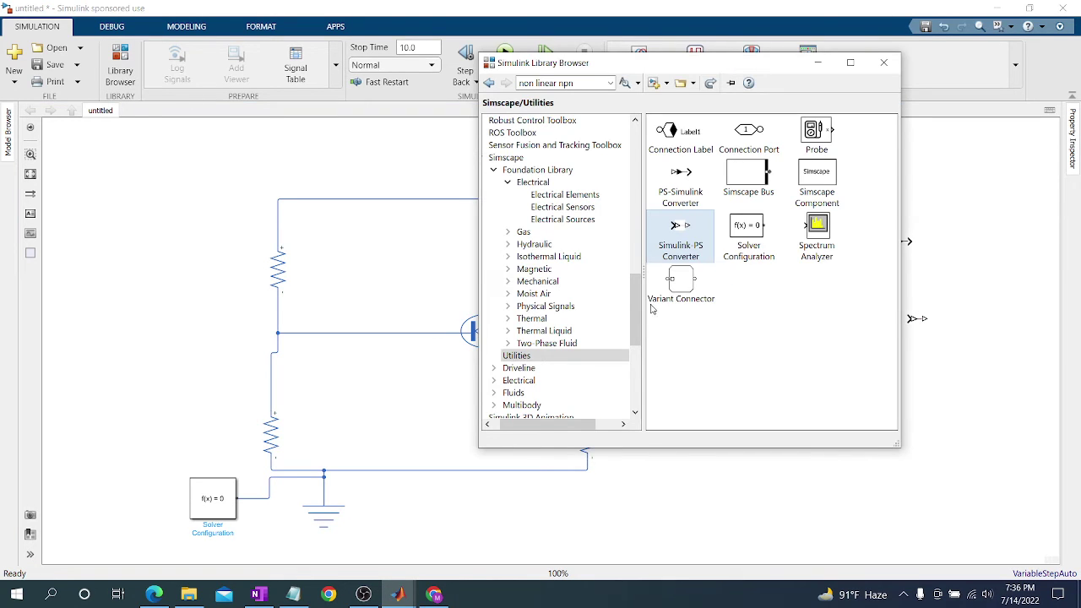
left_click(564, 208)
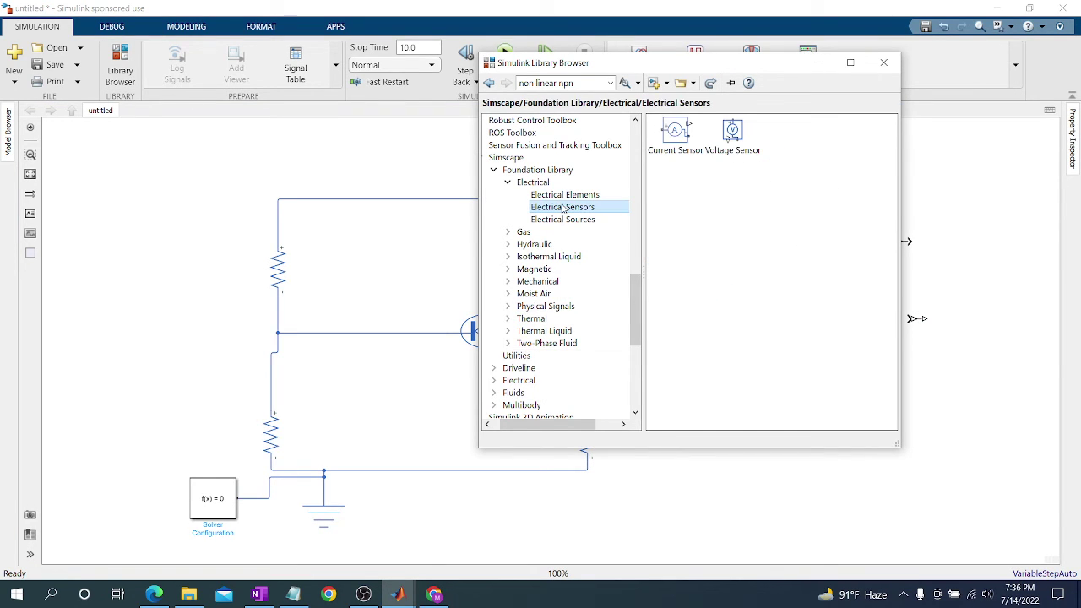
left_click(736, 149)
left_click_drag(736, 148, 708, 368)
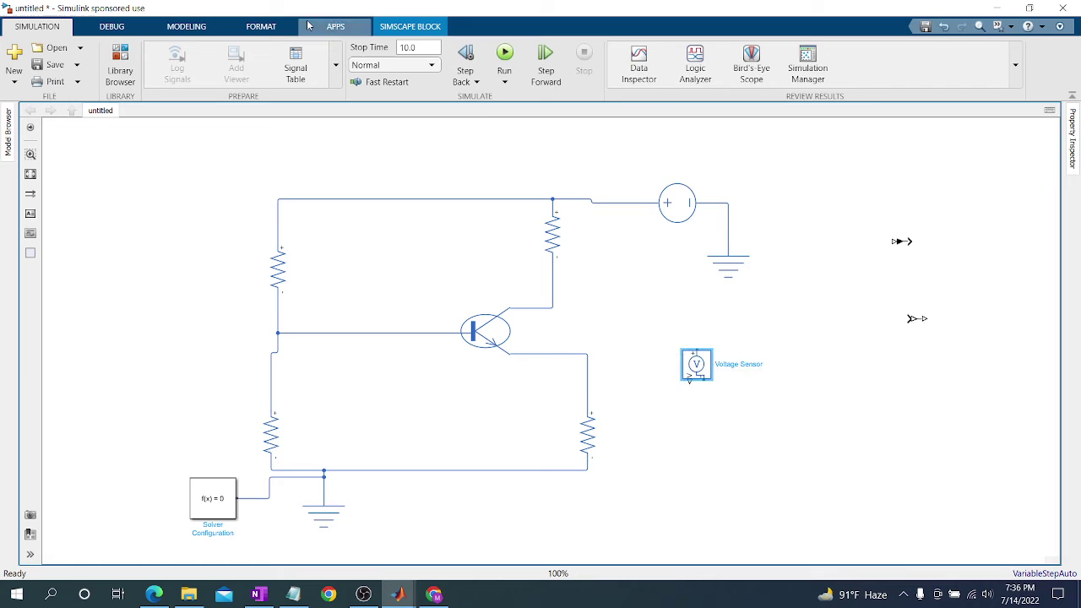
Place a Simulink Sinks Display block on the right and nudge the Voltage Sensor up.
left_click(118, 67)
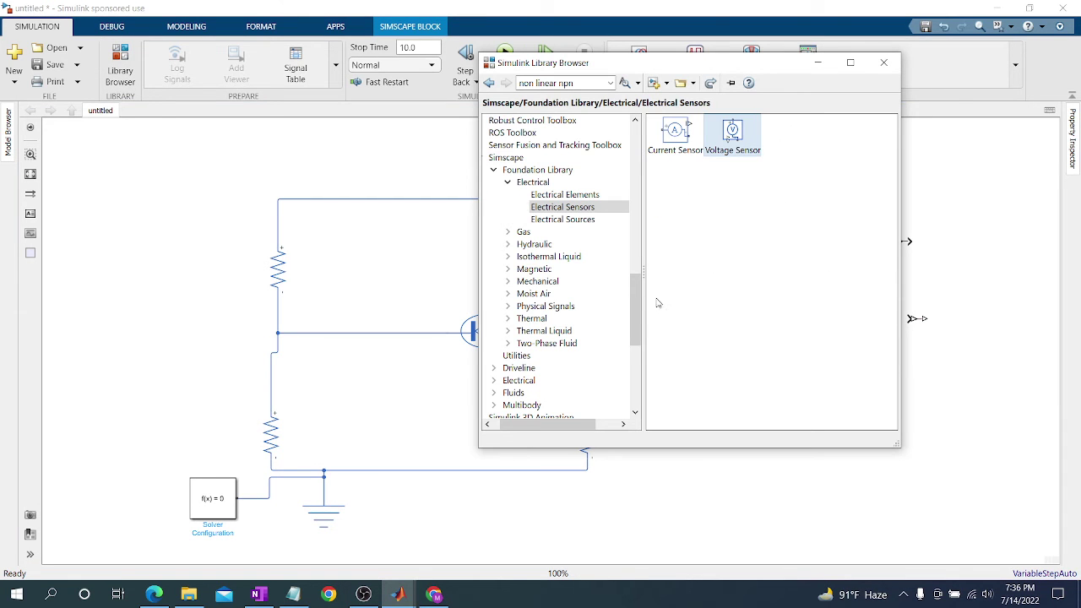
left_click_drag(635, 309, 635, 160)
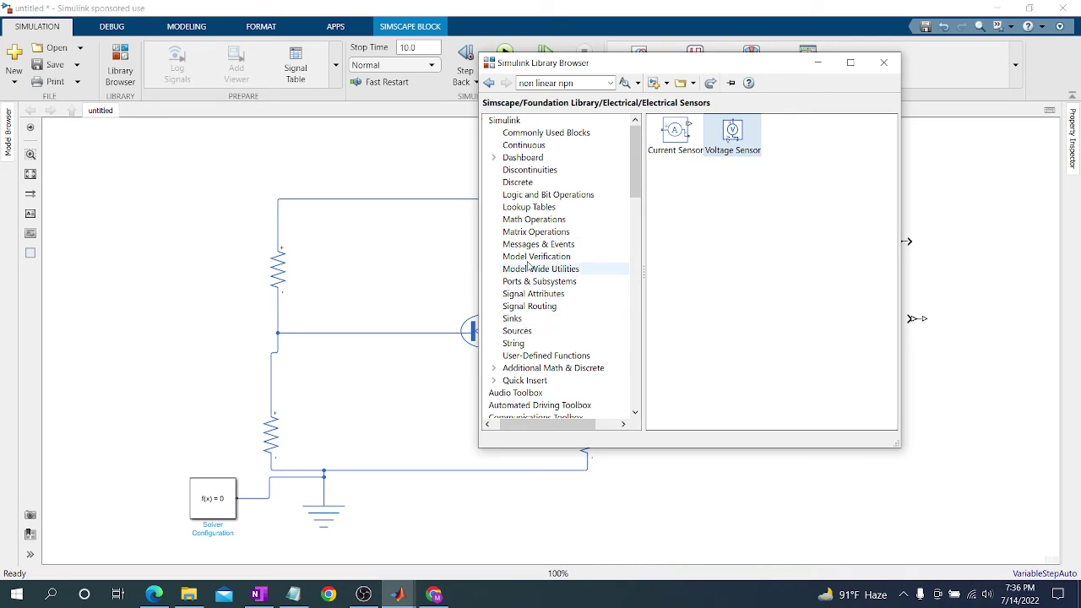
left_click(513, 318)
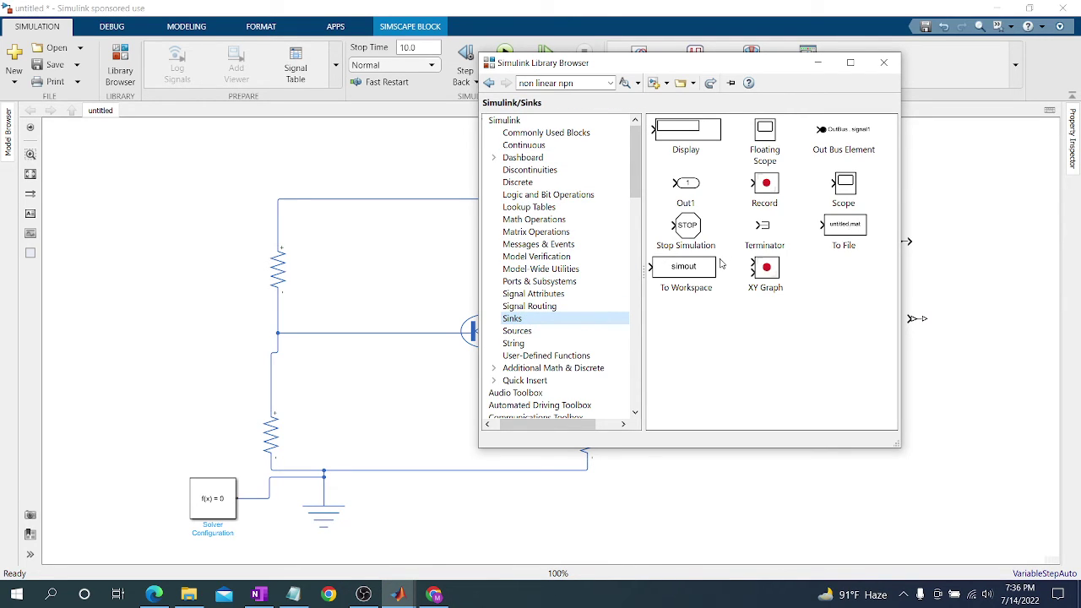
left_click(700, 146)
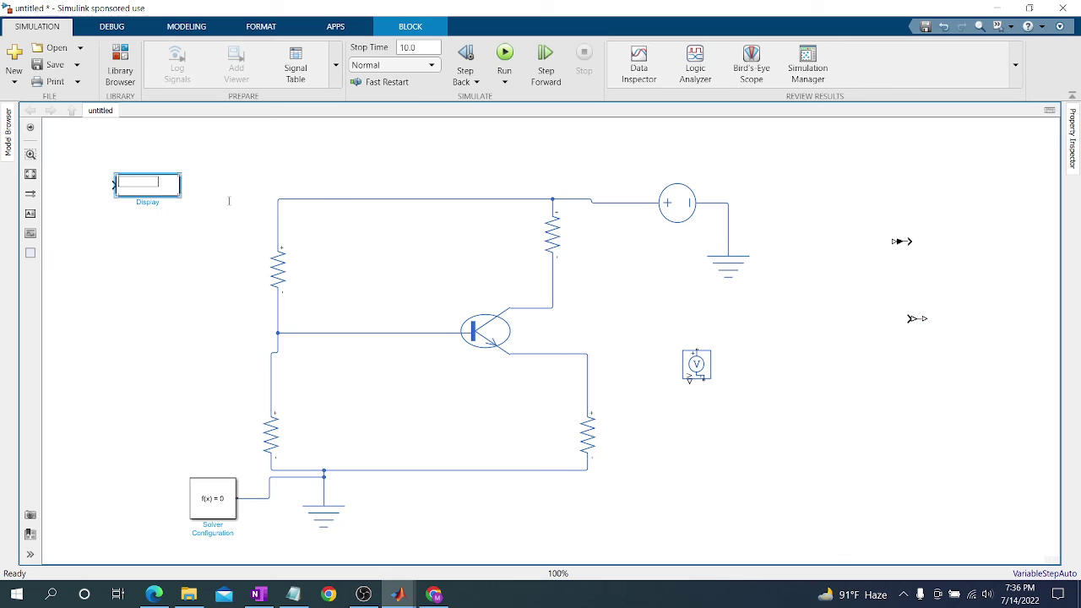
left_click_drag(228, 201, 854, 372)
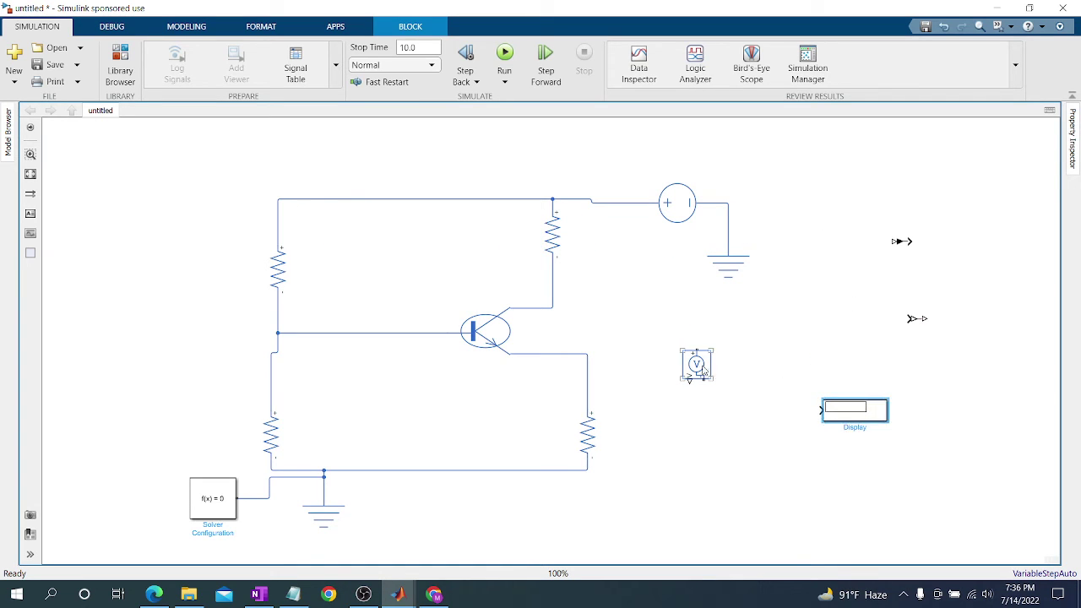
left_click_drag(703, 370, 666, 349)
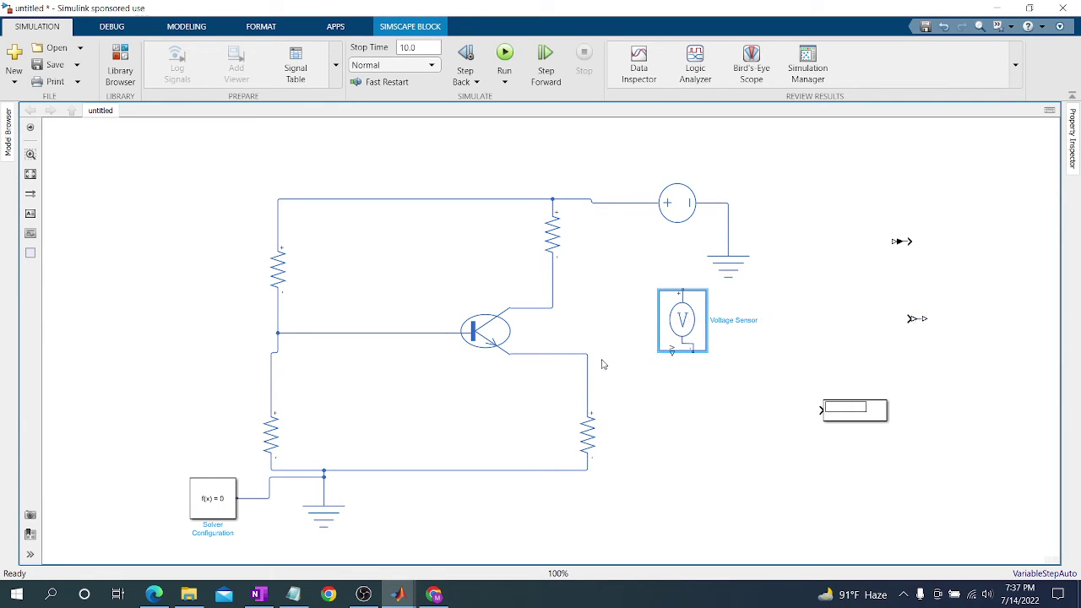
Wire the sensor's + to the emitter node, − to the resistor bottom, output to the converter.
left_click_drag(682, 290, 566, 355)
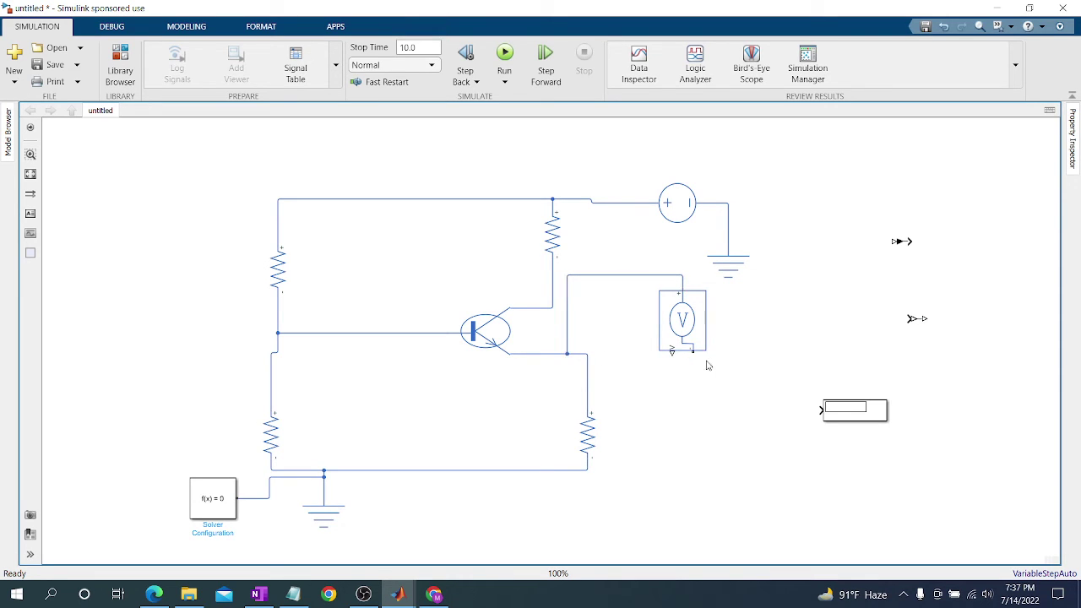
left_click_drag(695, 357, 587, 469)
mouse_move(672, 351)
left_mouse_down()
mouse_move(682, 376)
mouse_move(820, 309)
mouse_move(897, 243)
mouse_move(765, 376)
mouse_move(790, 522)
mouse_move(820, 458)
mouse_move(819, 410)
left_mouse_up()
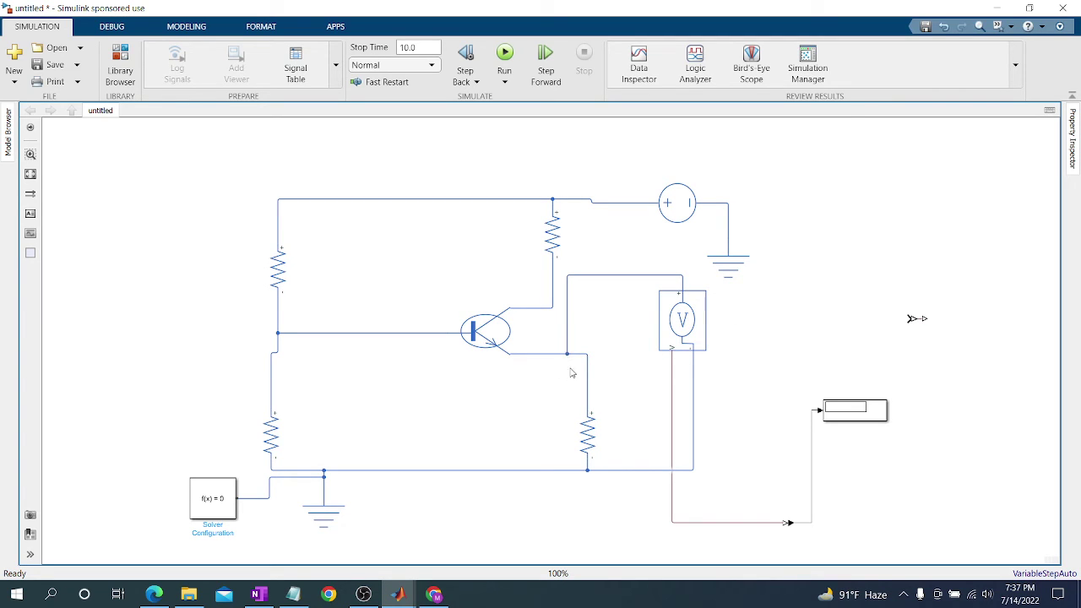
Run the simulation to completion and zoom in to read 0.9944 on the Display.
left_click(508, 56)
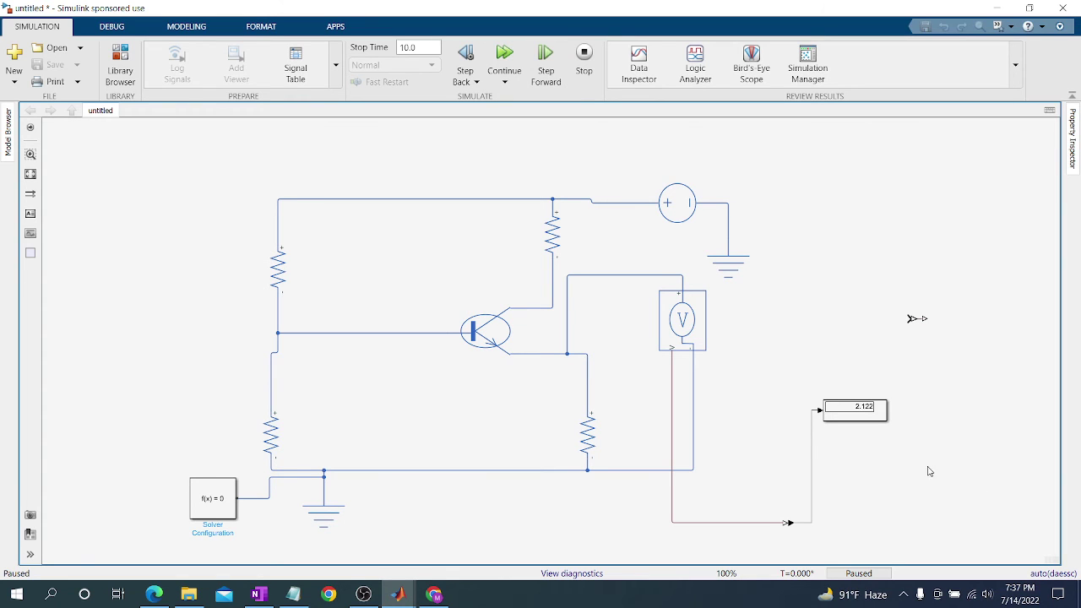
left_click(504, 59)
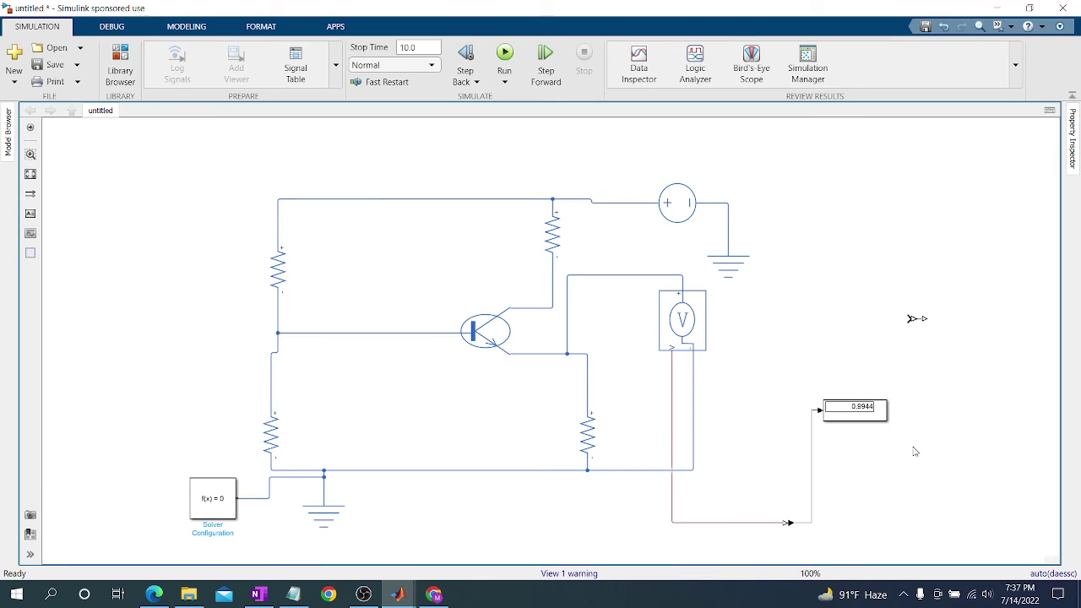
left_click(866, 416)
scroll(884, 416, "up", 8)
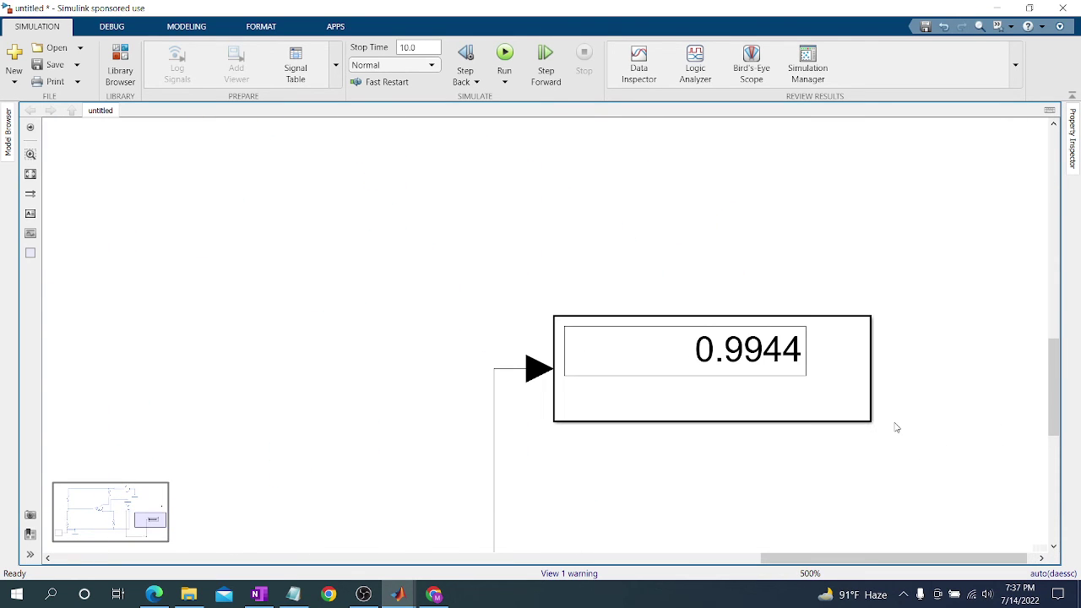
scroll(896, 426, "down", 10)
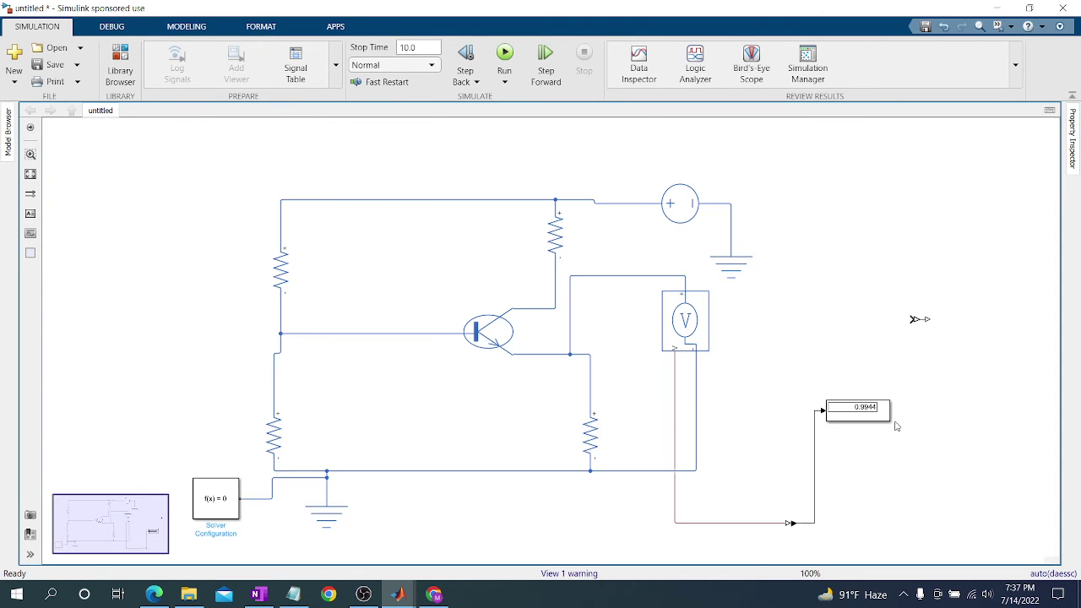
Enter .9944 after V_e= in the Notepad notes, then minimize Notepad.
left_click(293, 594)
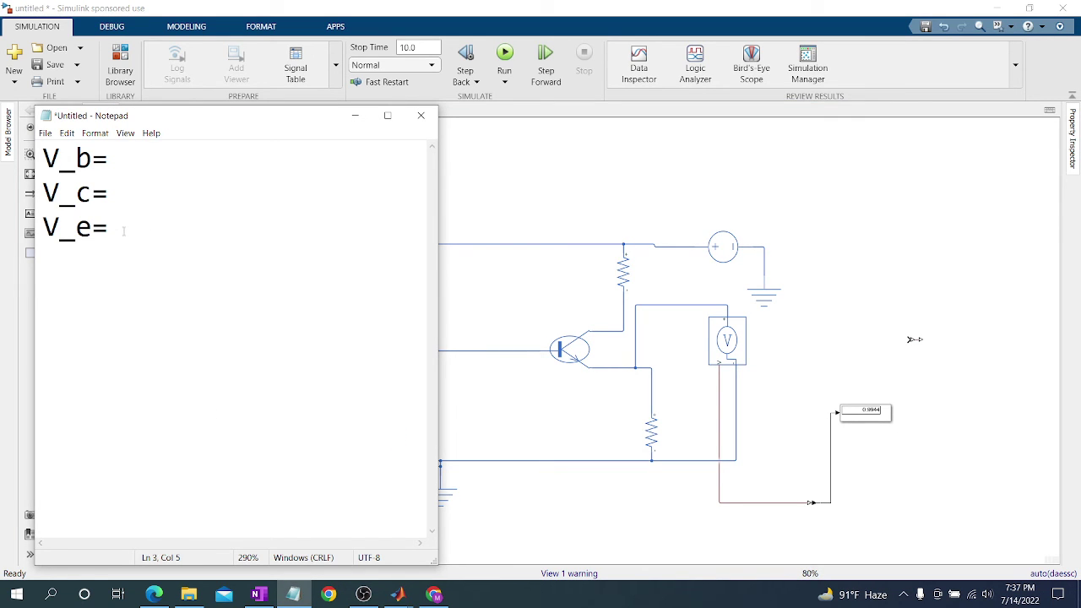
type(".9944")
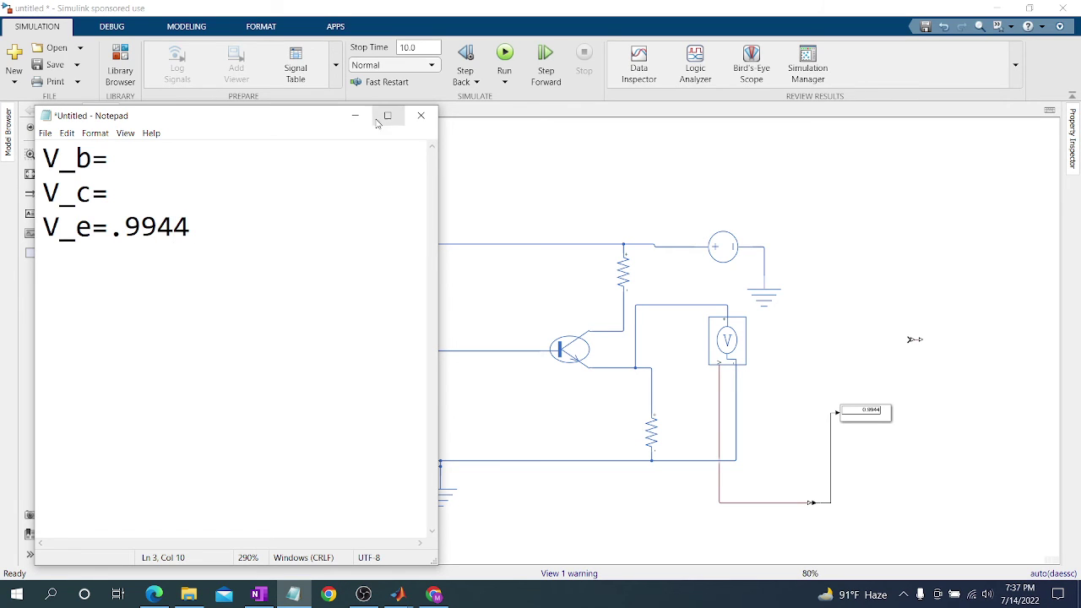
left_click(355, 115)
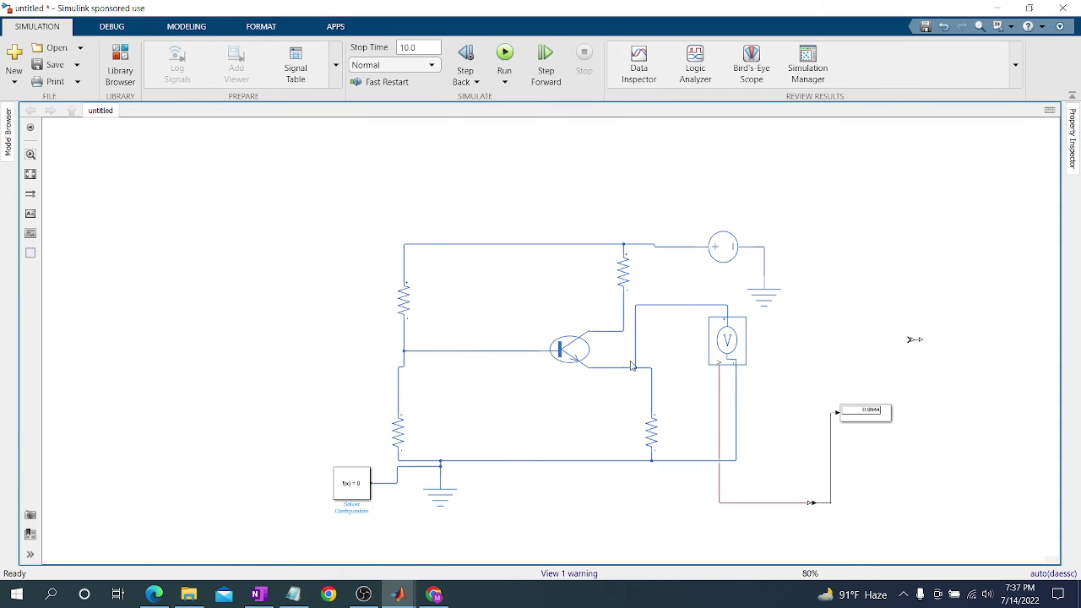
Replace the sensor's emitter wire with a connection from its + port to the collector node.
left_click(661, 306)
key("Delete")
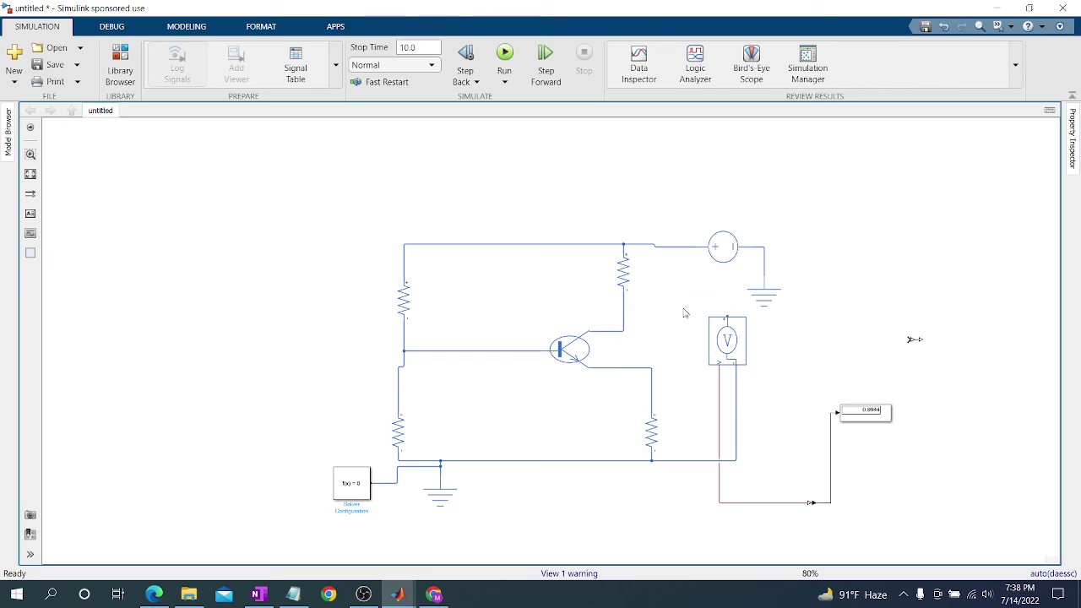
left_click_drag(725, 317, 625, 317)
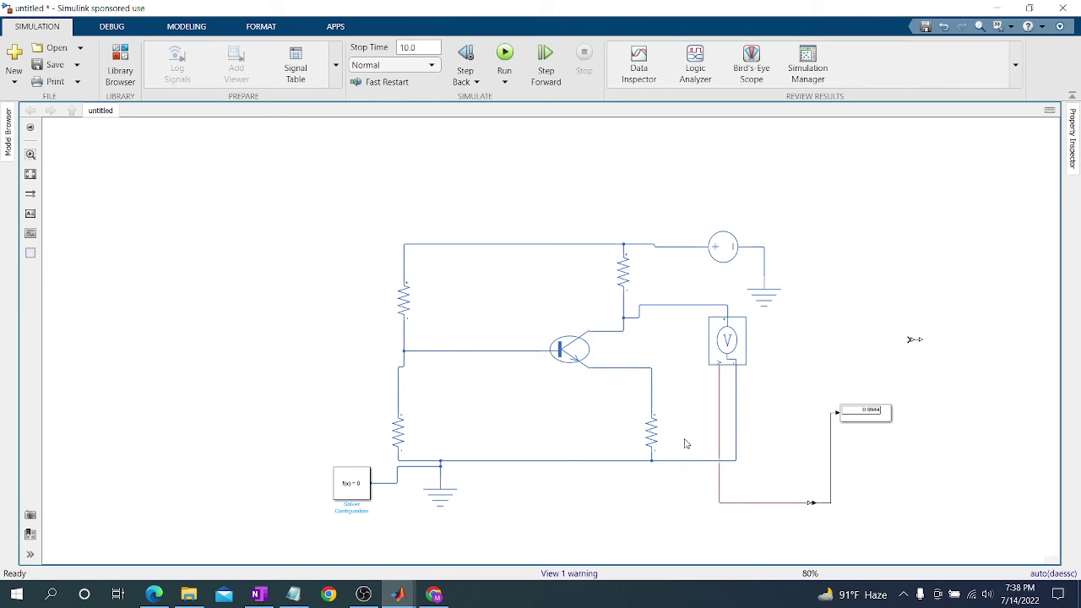
Rerun the simulation and check the Display reading of 14.13.
left_click(503, 54)
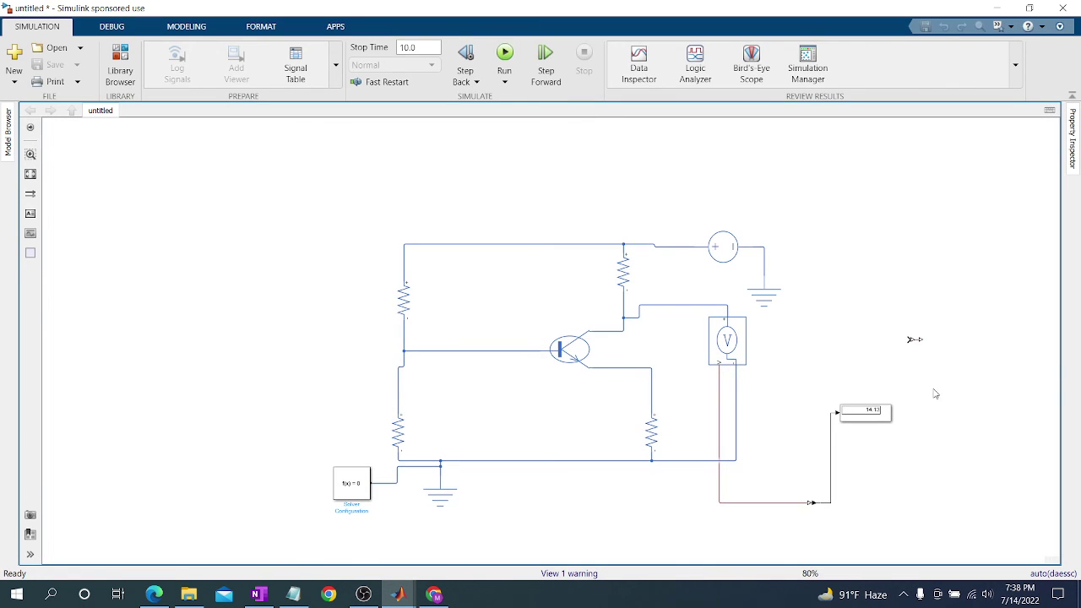
scroll(934, 393, "up", 8)
left_click(685, 369)
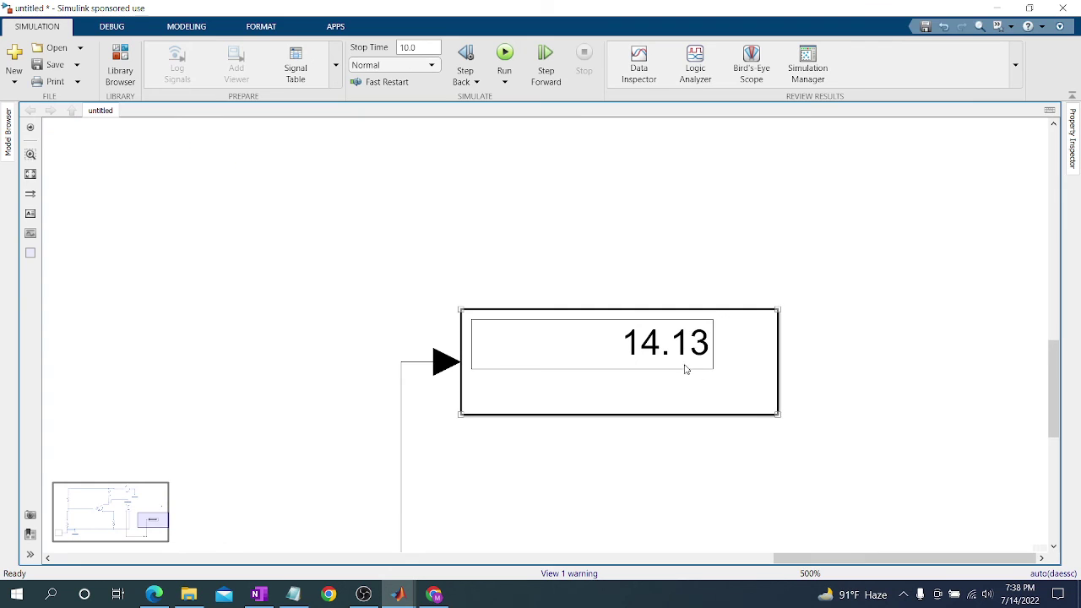
left_click(239, 295)
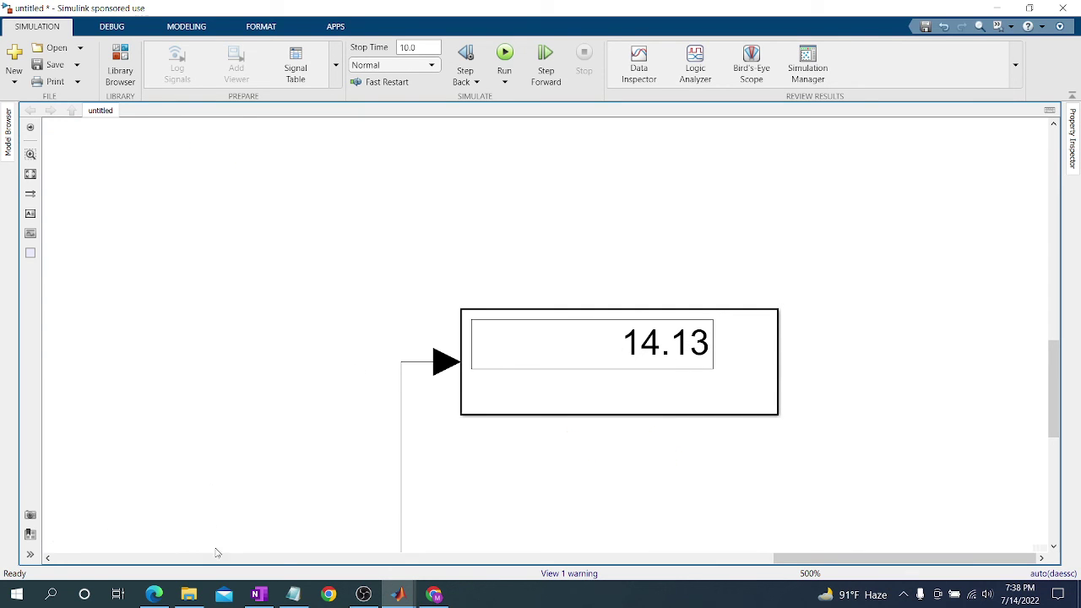
Type 14.13 at the end of the V_c line in Notepad, then minimize it.
left_click(293, 594)
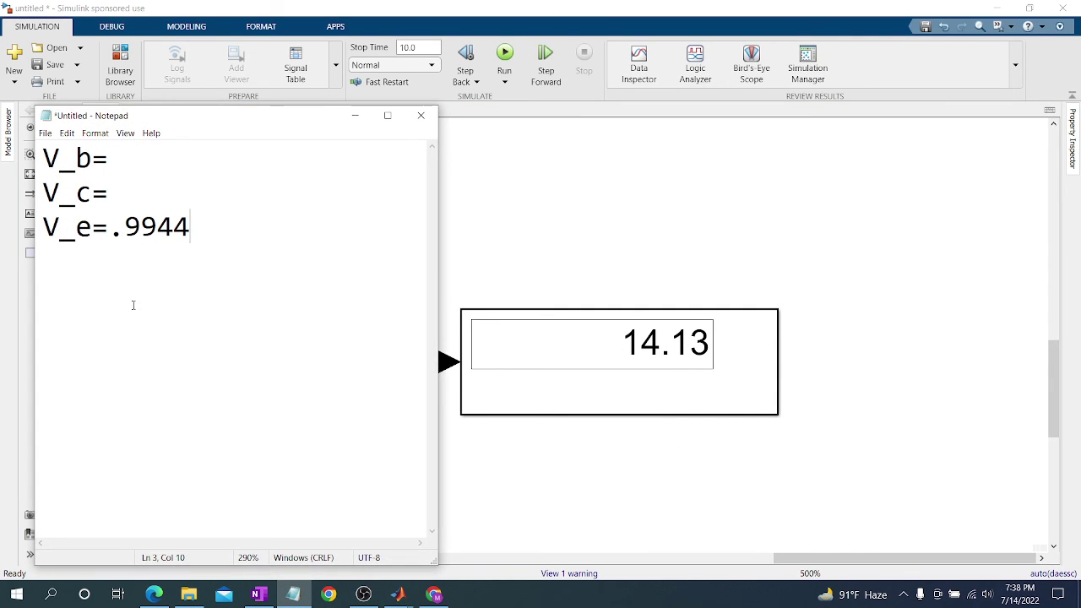
left_click(112, 199)
type("14.13")
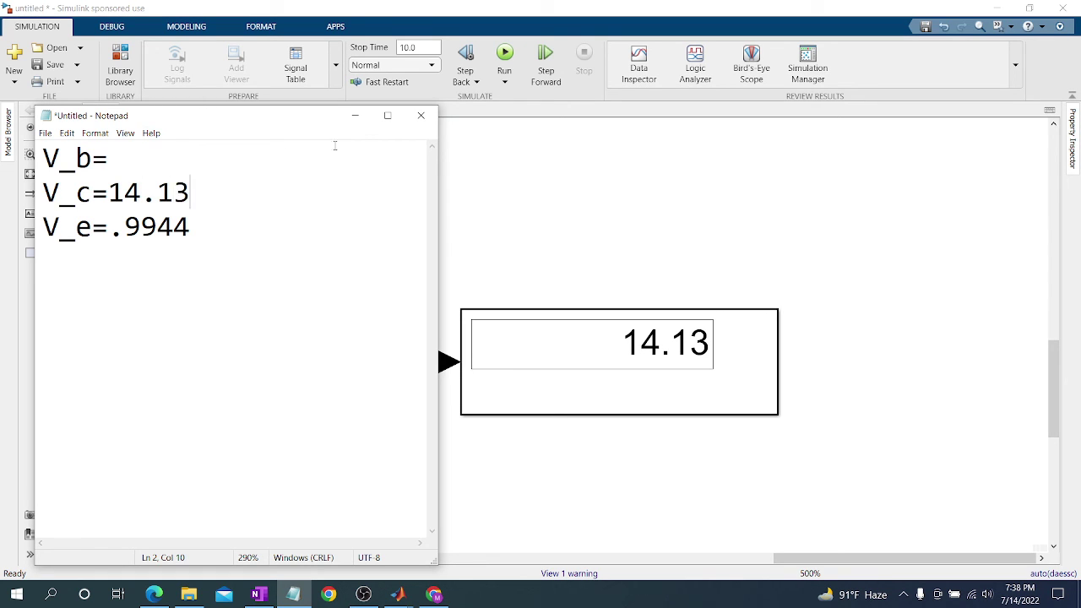
left_click(355, 114)
scroll(610, 231, "down", 10)
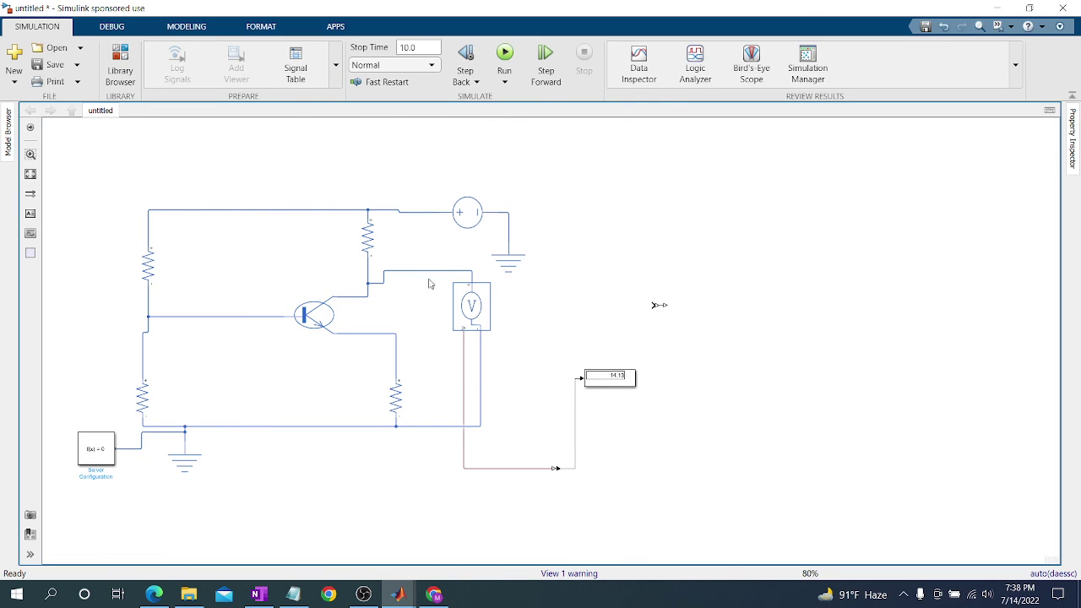
Move the sensor's + connection from the collector node to the transistor's base line.
left_click(423, 273)
key("Delete")
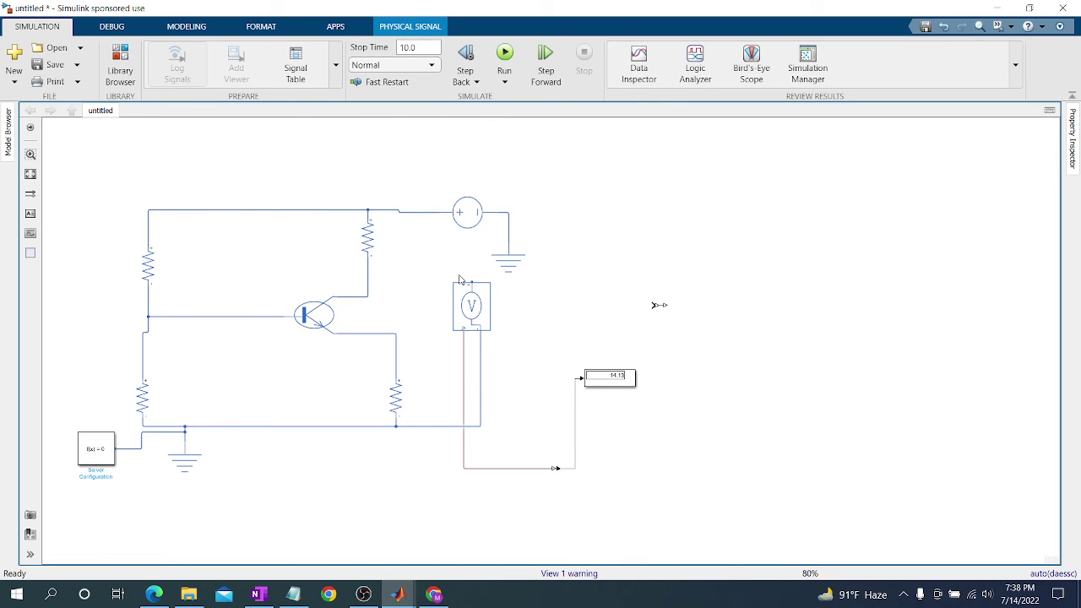
left_click_drag(470, 278, 263, 317)
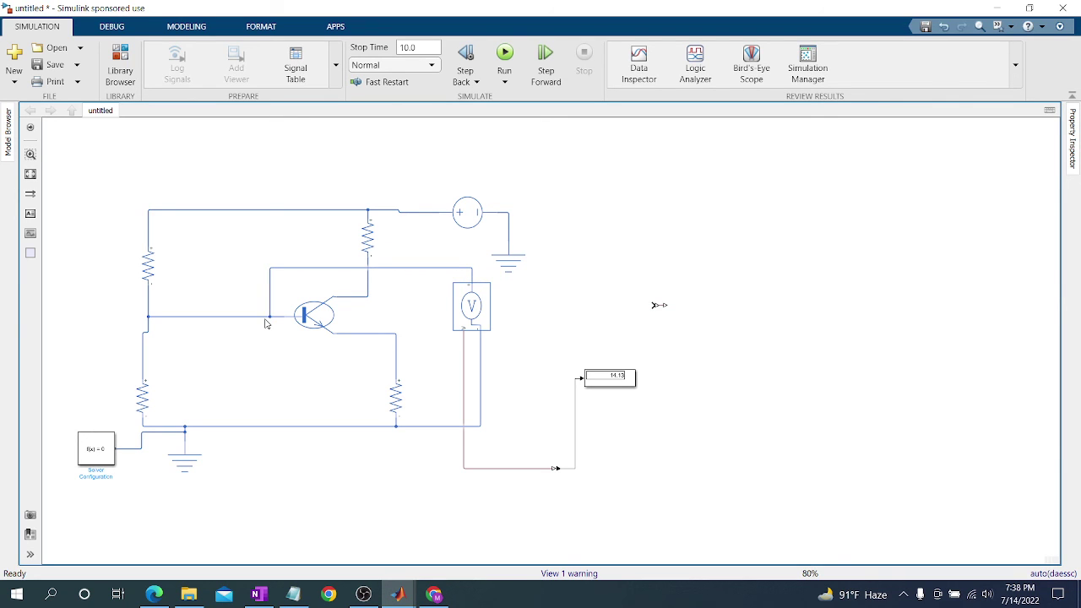
Rerun the simulation and zoom in to read 1.434 on the Display.
left_click(502, 76)
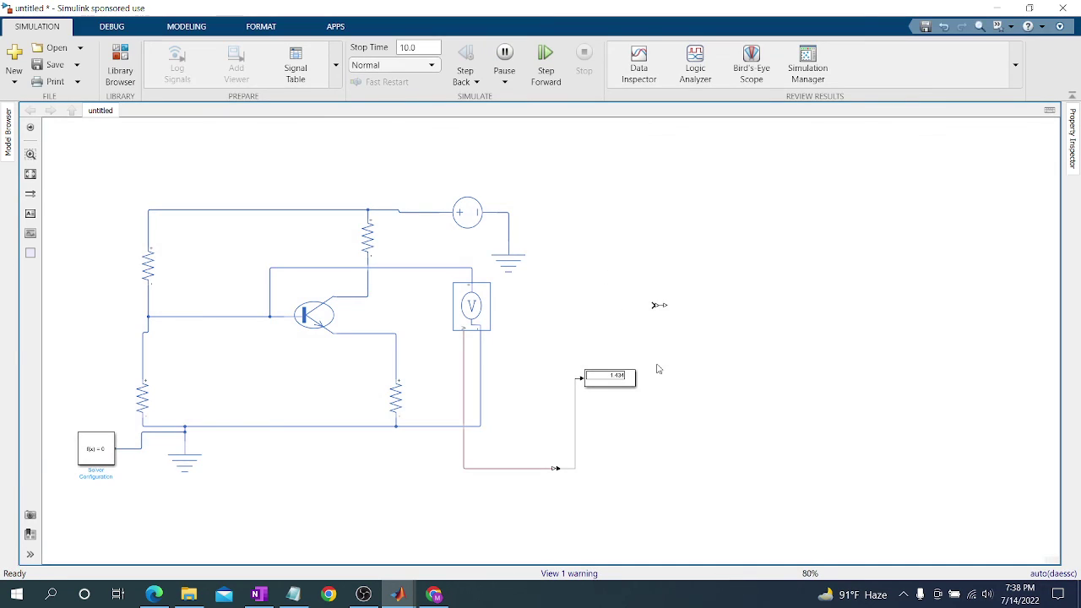
scroll(662, 372, "up", 8)
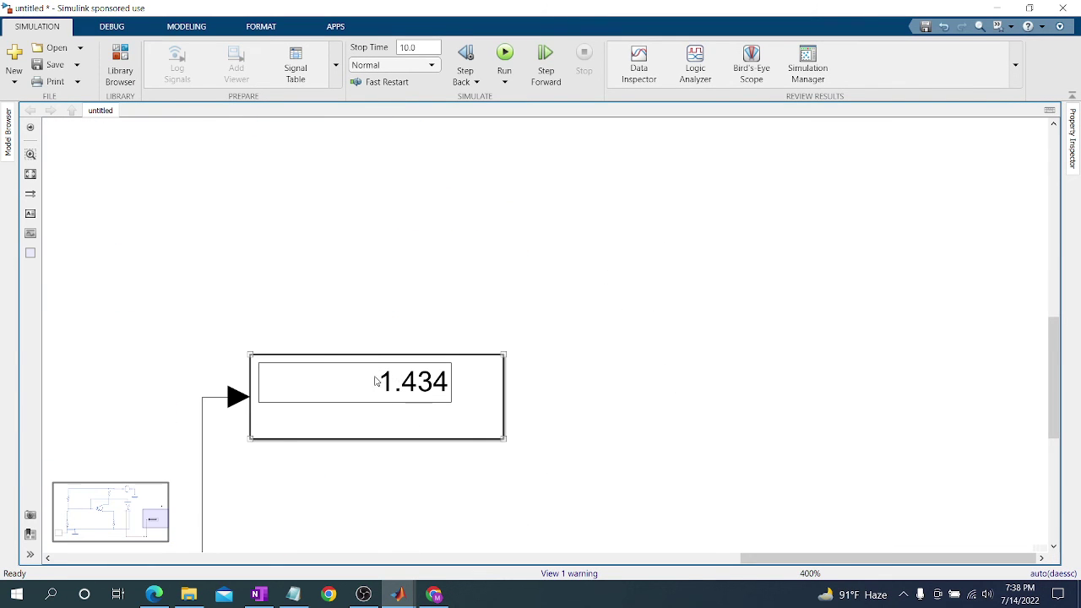
left_click(411, 462)
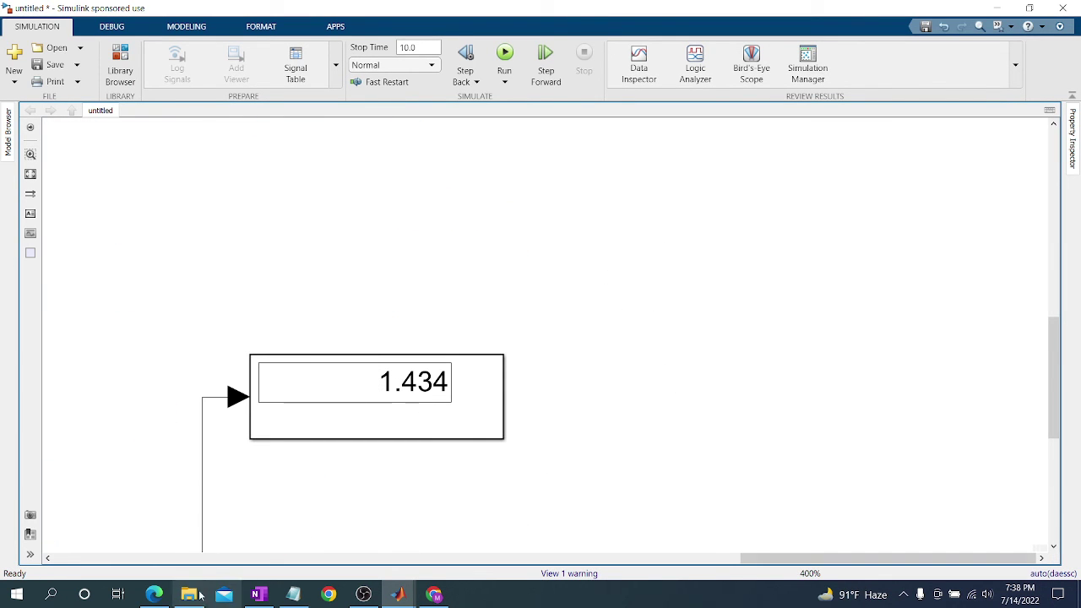
Enter 1.434 on the V_b line in Notepad, fixing the mistyped 1.143, then minimize it.
left_click(289, 596)
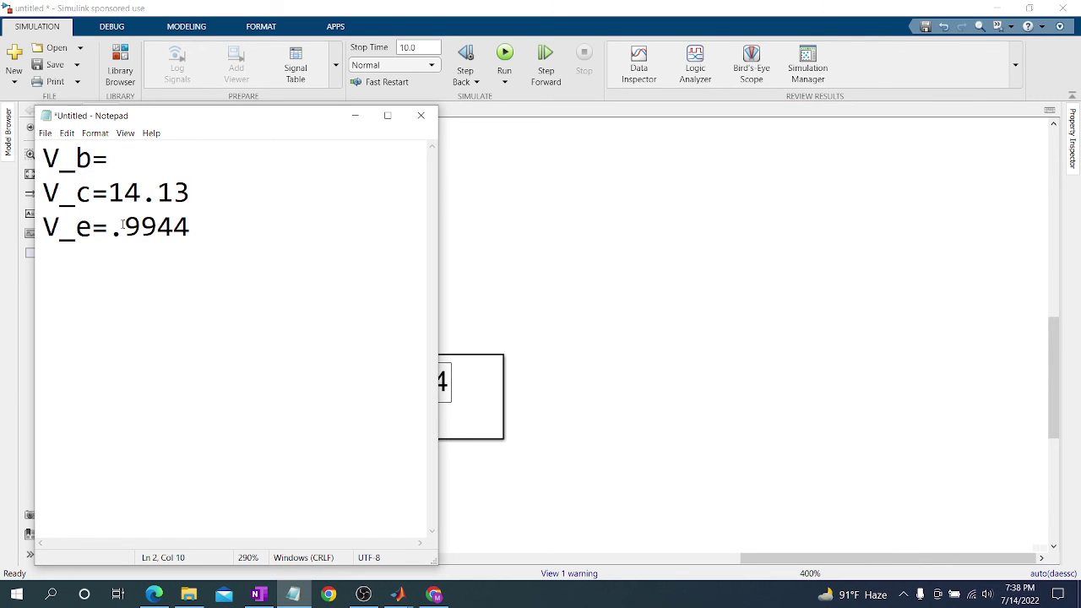
left_click(103, 153)
type("1.143")
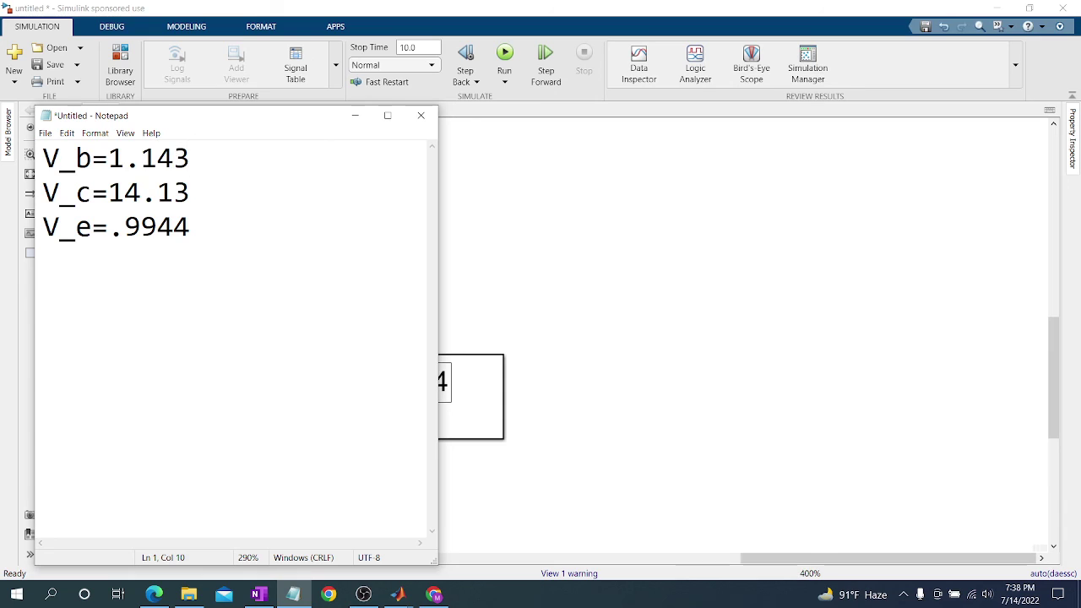
key("BackSpace")
key("BackSpace")
key("BackSpace")
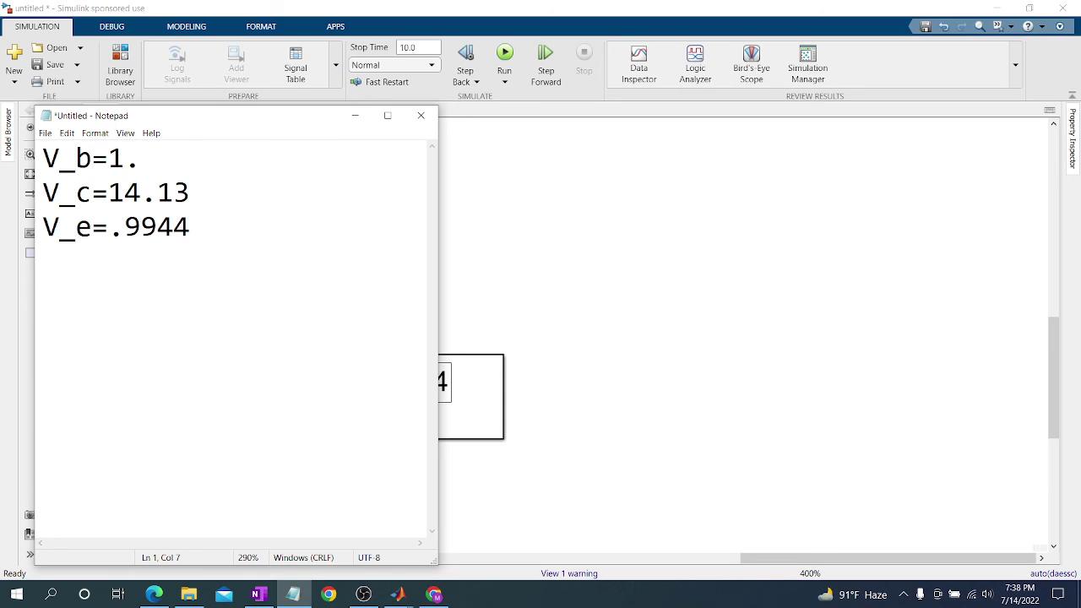
type("434")
left_click(354, 116)
scroll(450, 278, "down", 10)
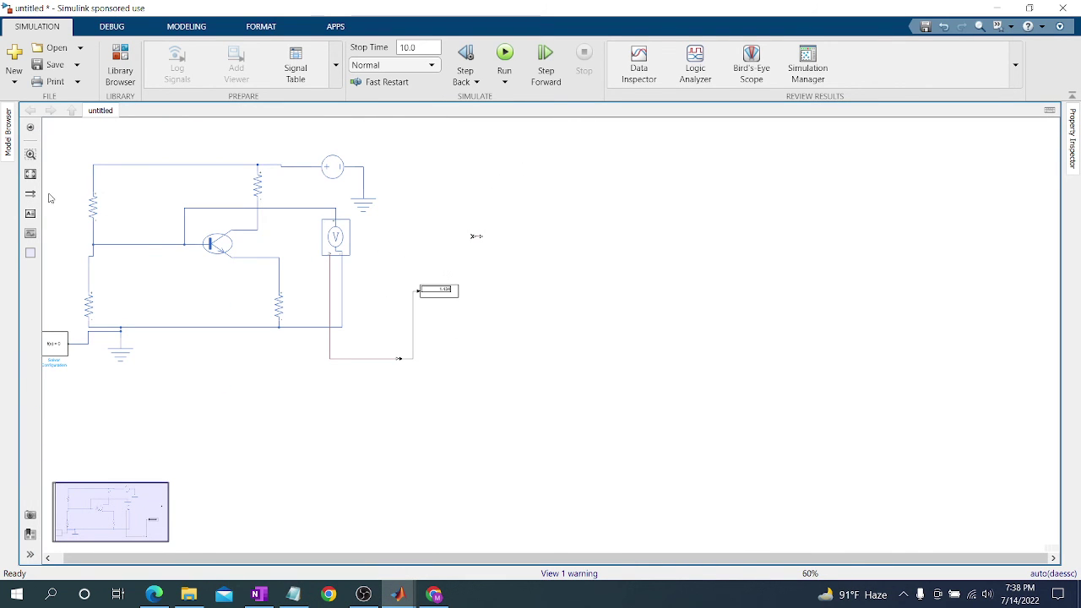